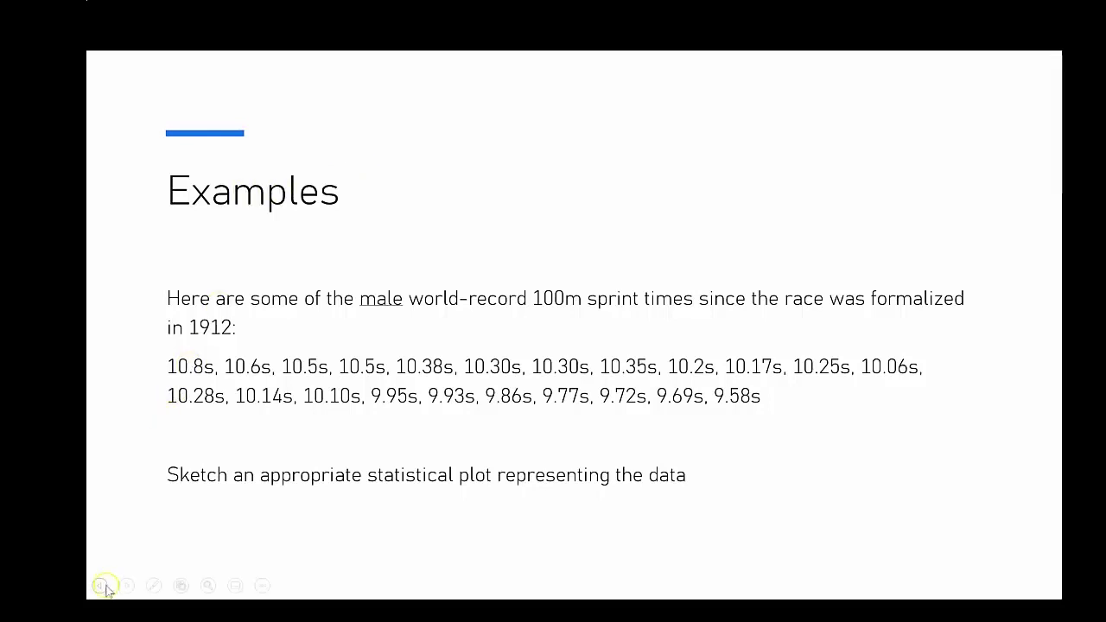
- Switch from the sprint-times slide to the TI-SmartView CE emulator window
key(alt+Tab)
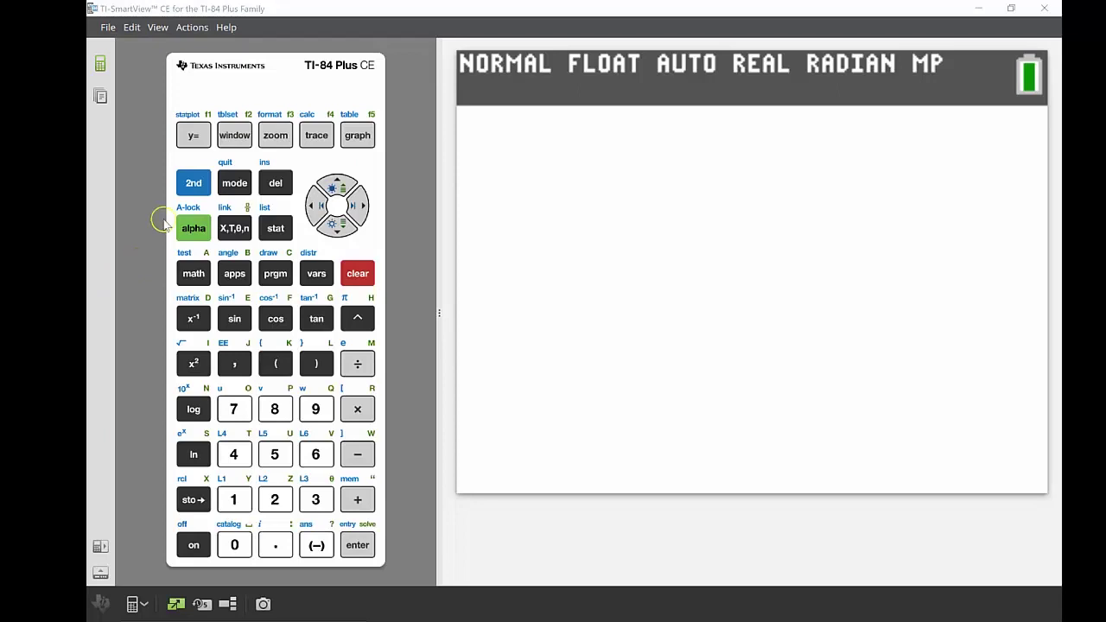
- Open the STAT list editor and scroll through L1's 22 sprint times, ending at 9.58
click(275, 229)
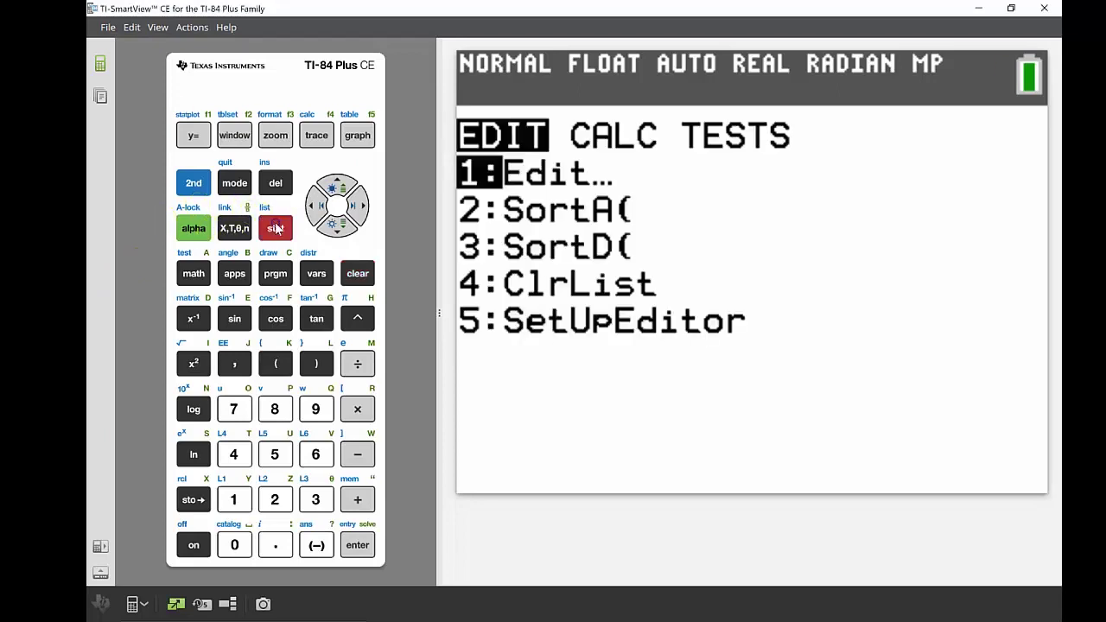
click(361, 550)
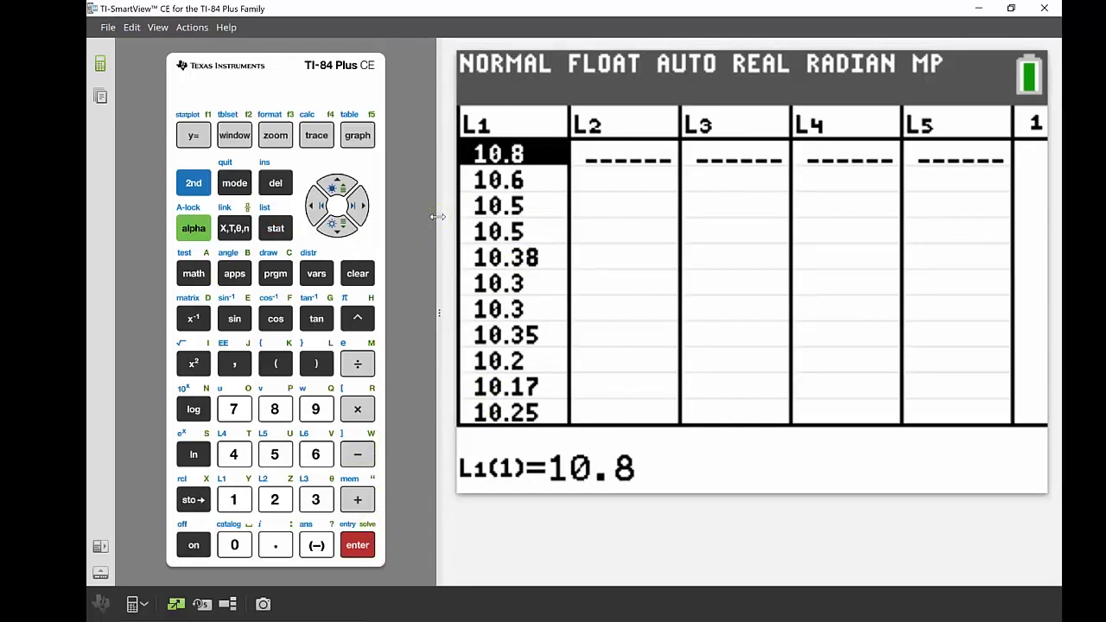
key(Down)
key(Down)
key(Down)
key(Down)
key(Down)
key(Down)
key(Down)
key(Down)
key(Down)
key(Down)
key(Down)
key(Down)
key(Down)
key(Down)
key(Down)
key(Down)
key(Down)
key(Down)
key(Down)
key(Down)
key(Down)
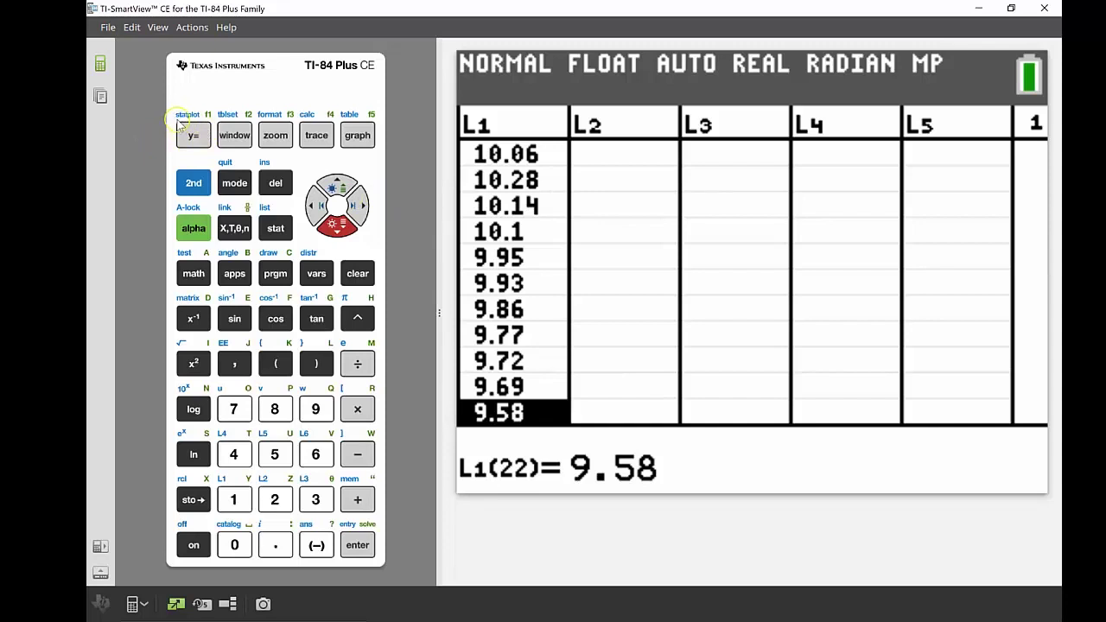
- Bring up the Plot1 setup screen from the STAT PLOTS menu
click(195, 187)
click(191, 138)
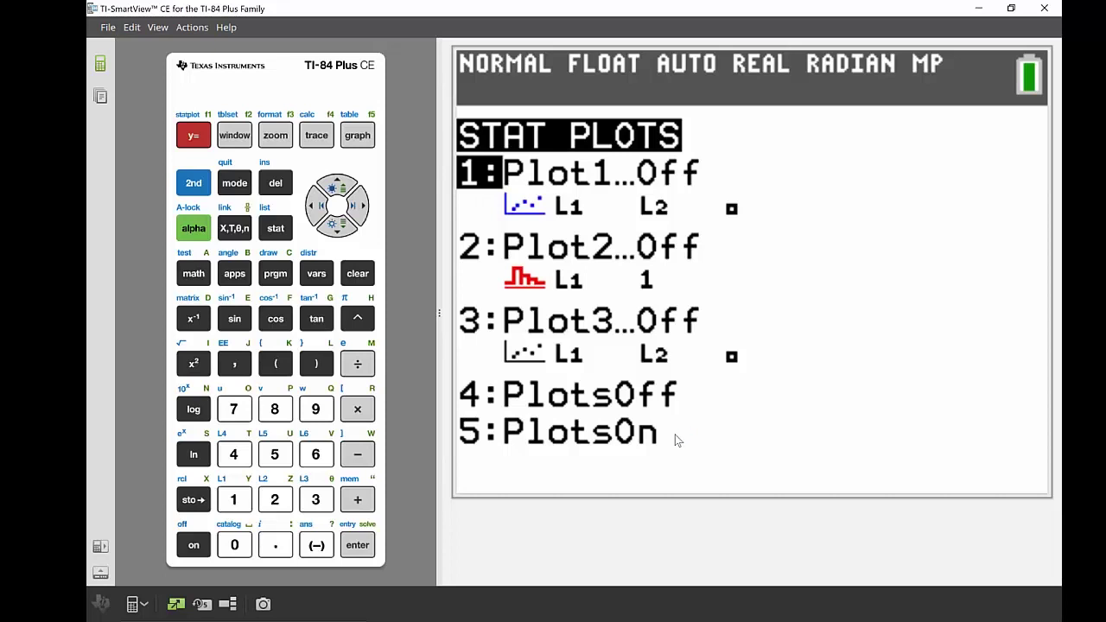
click(357, 547)
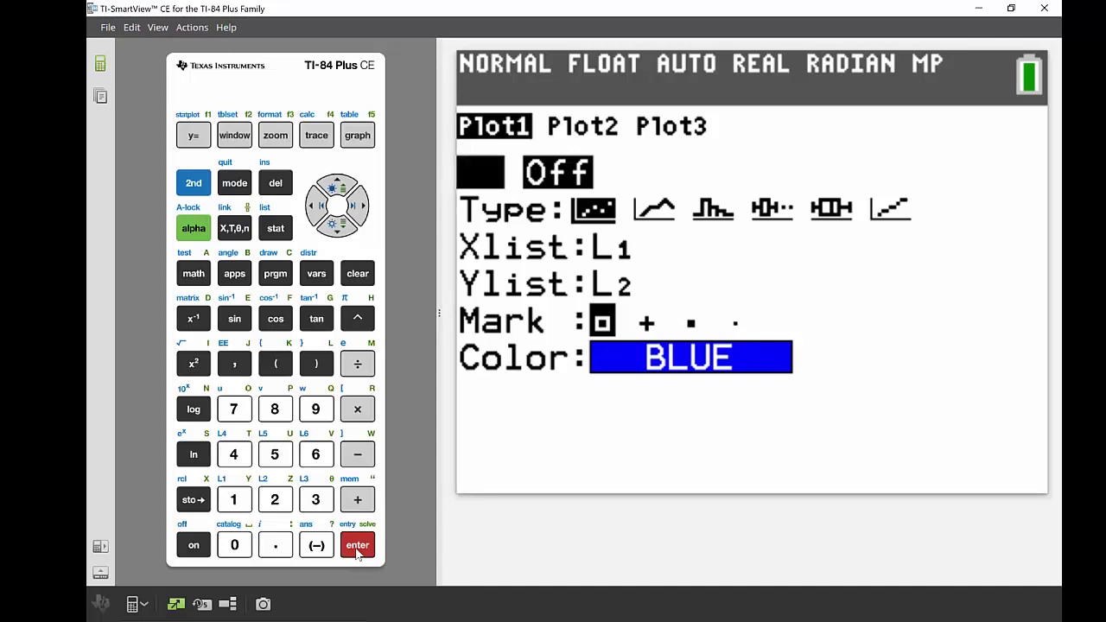
- Switch Plot1 On and move the cursor to the Type row
click(357, 545)
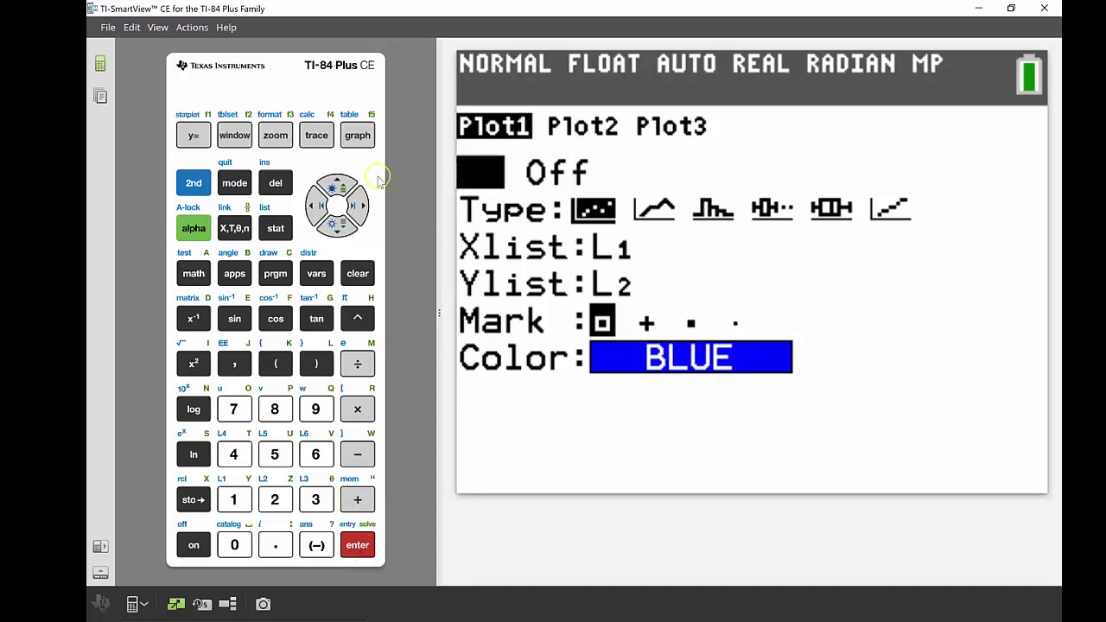
click(346, 228)
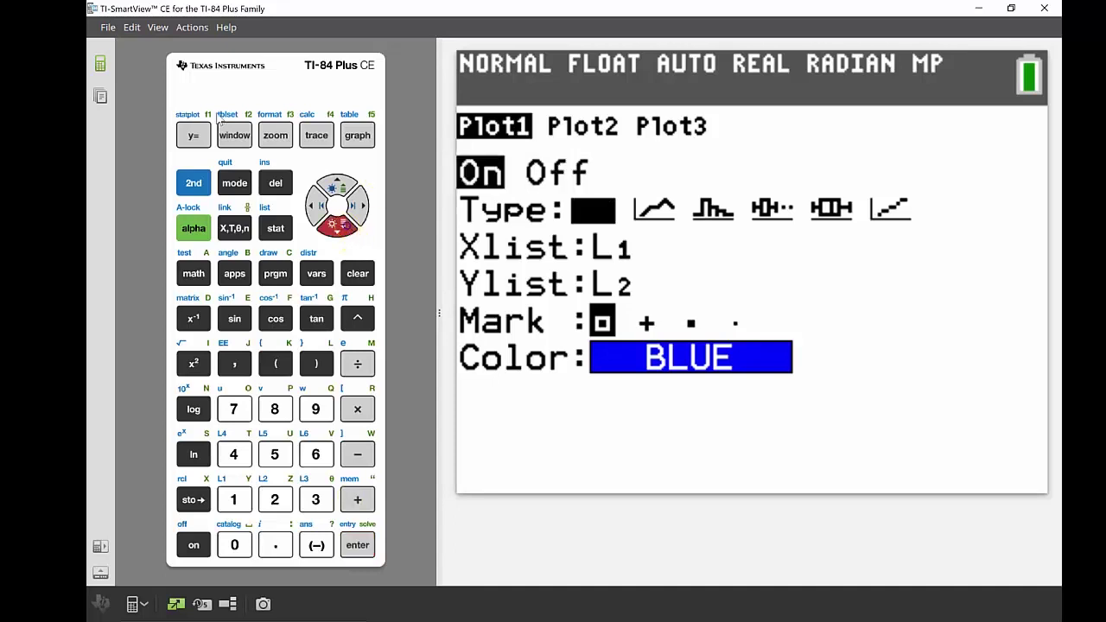
click(349, 229)
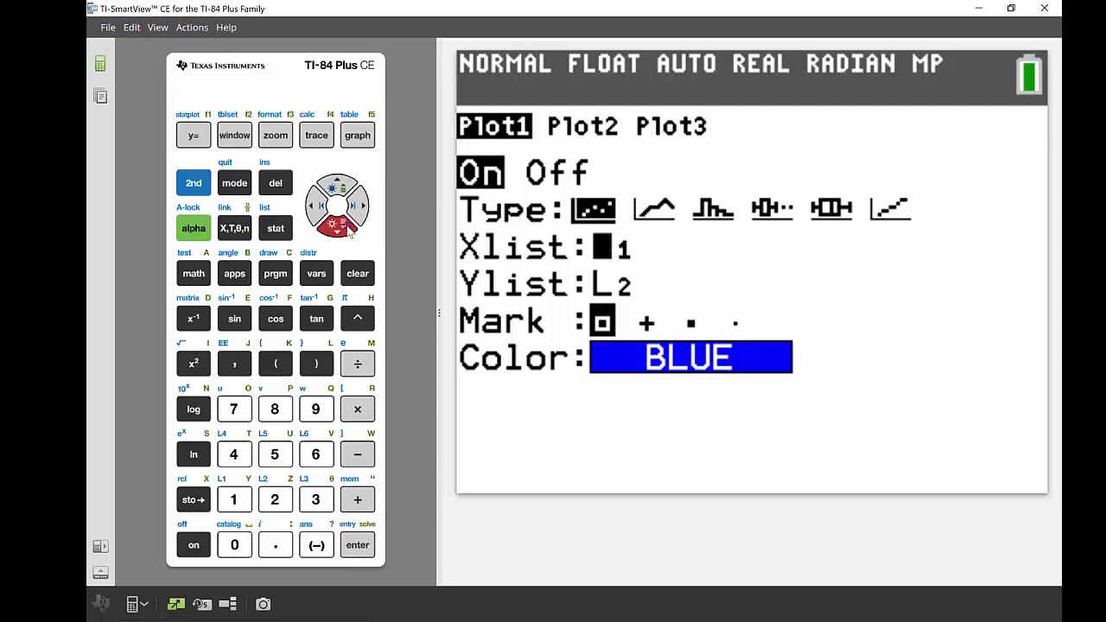
key(Up)
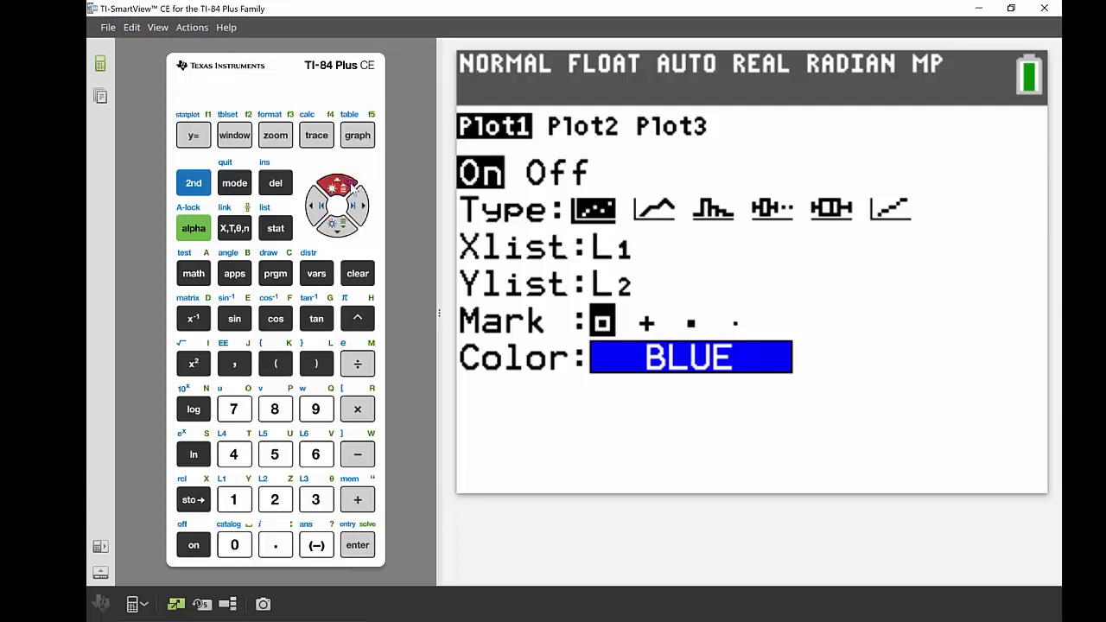
- Cycle through the plot type icons and land on the histogram type
key(Right)
click(366, 208)
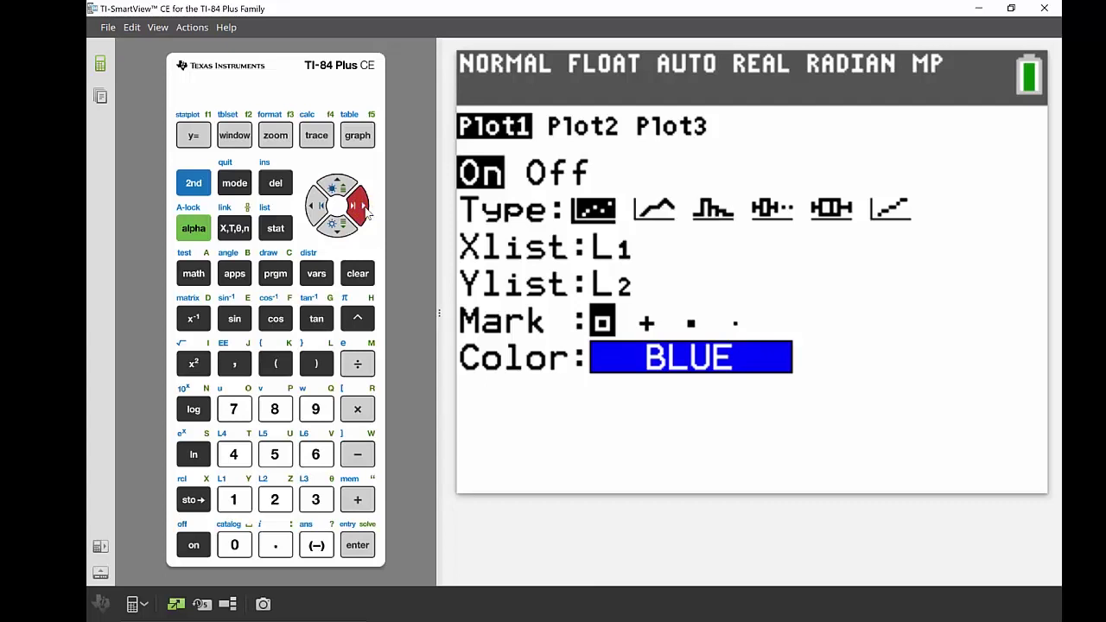
click(366, 207)
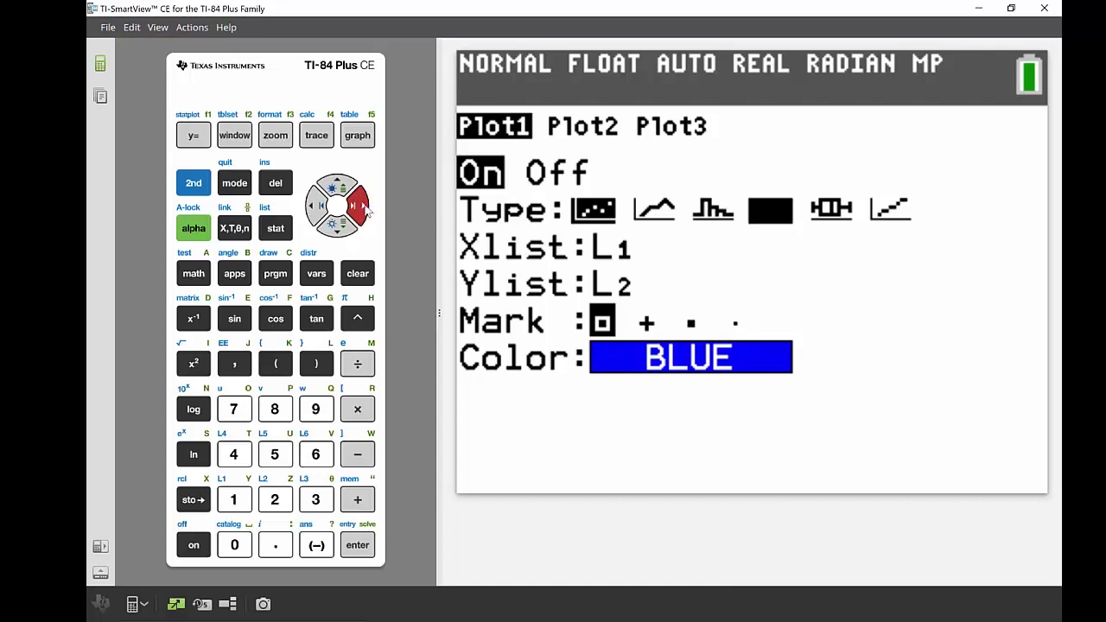
click(365, 208)
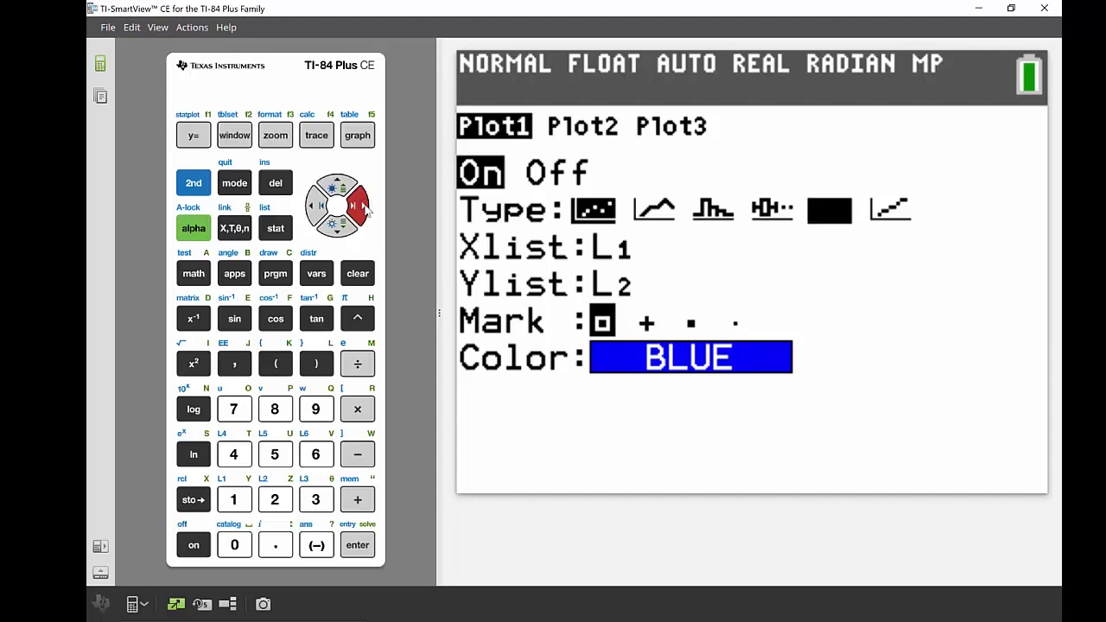
click(367, 208)
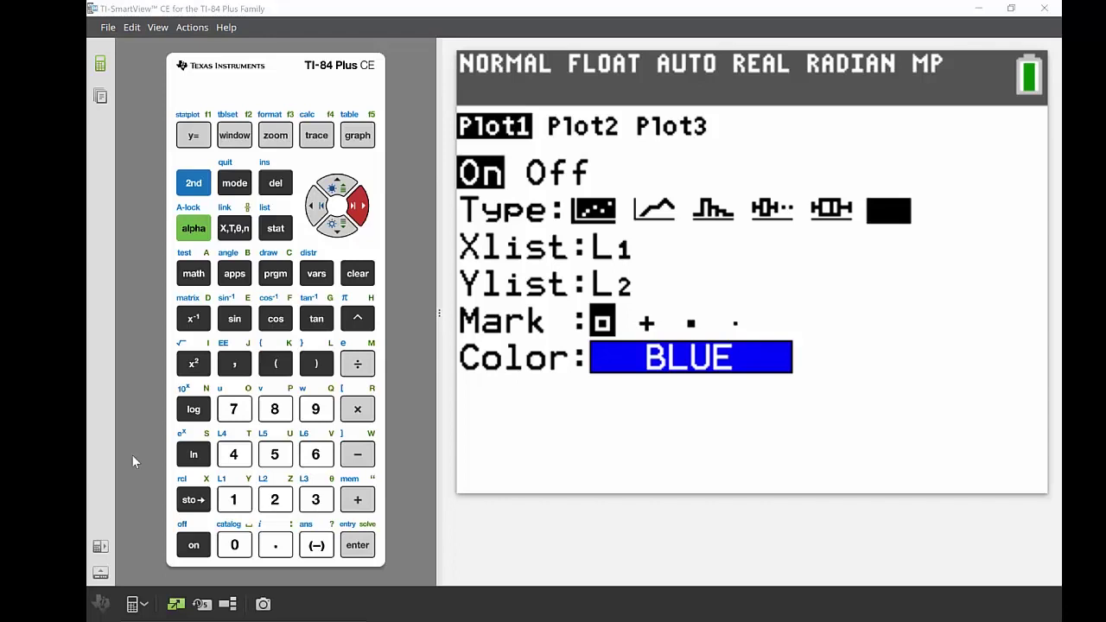
click(603, 208)
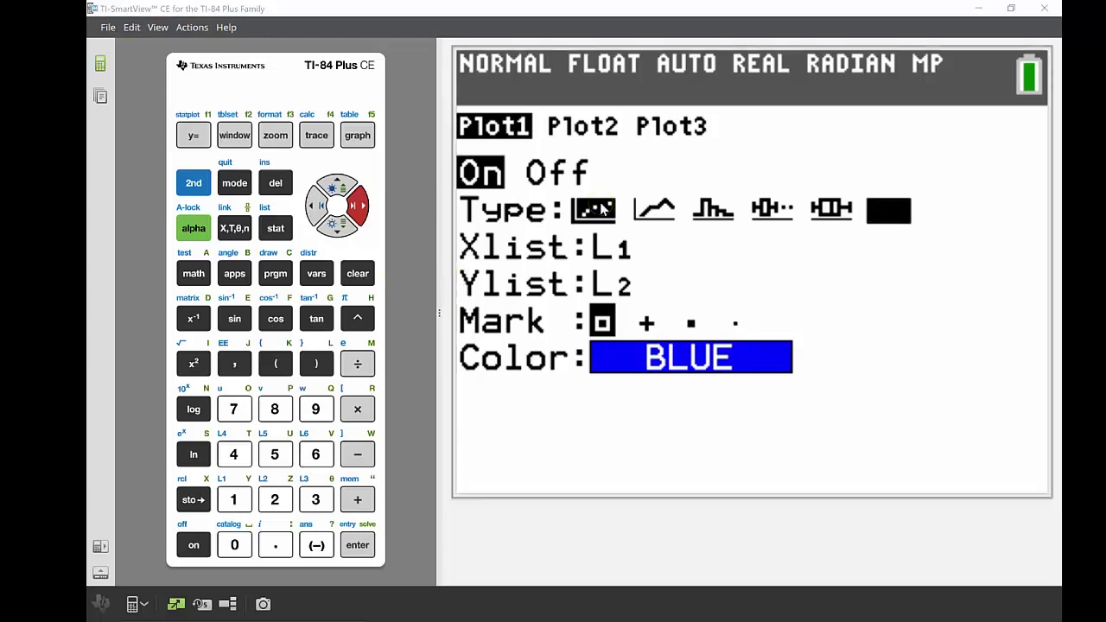
click(318, 205)
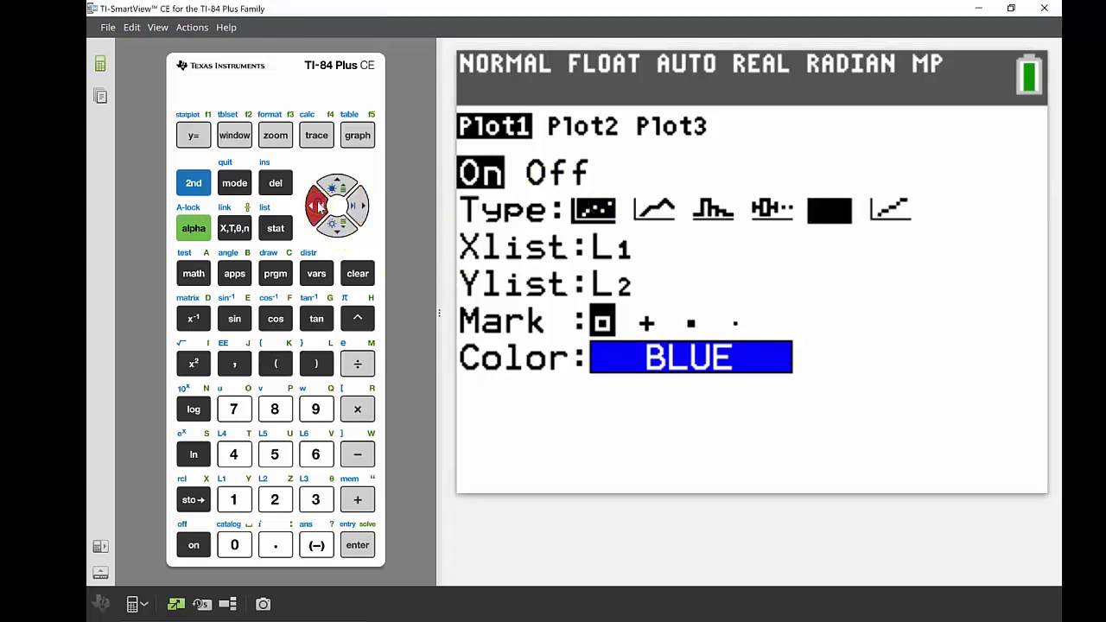
click(318, 205)
click(318, 205)
click(318, 205)
click(318, 204)
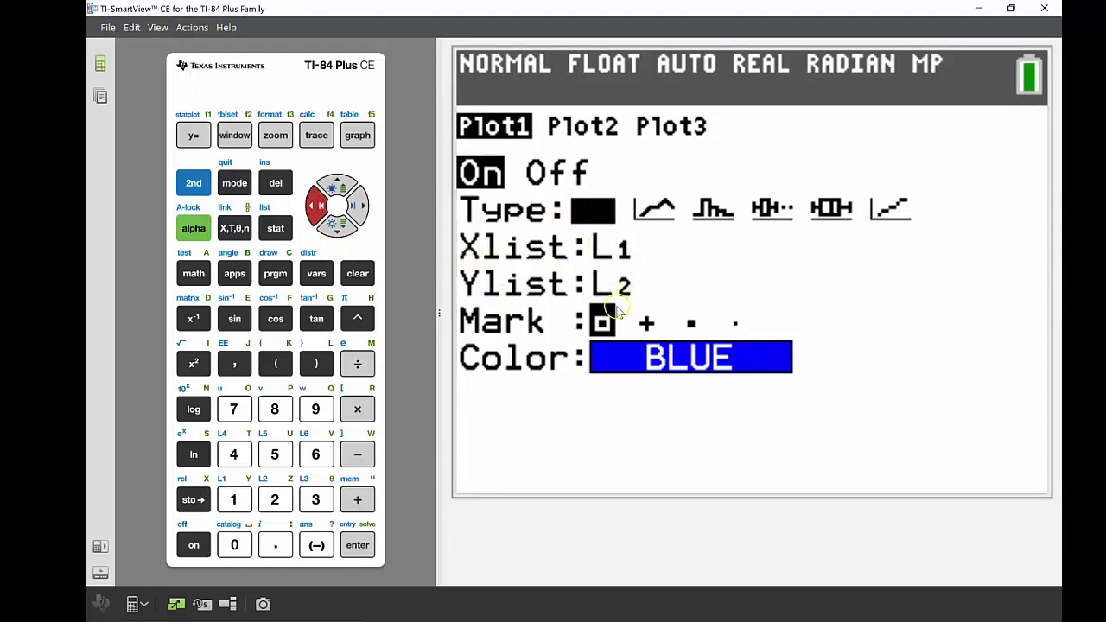
click(358, 206)
click(359, 205)
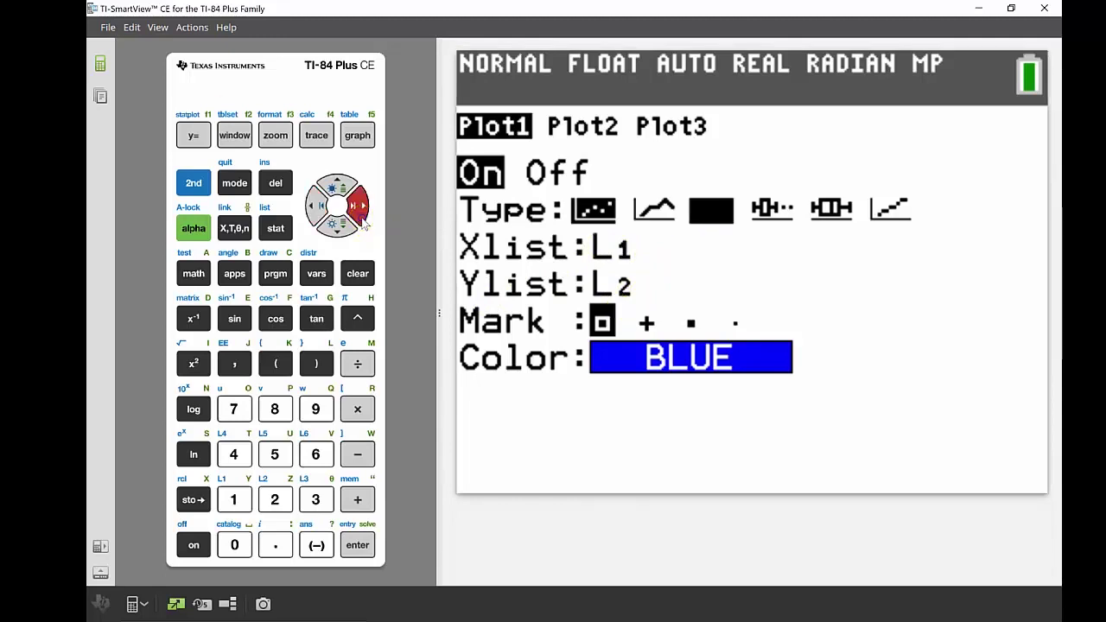
- Select the histogram type for Plot1, keeping Xlist L1 and Freq 1
click(358, 545)
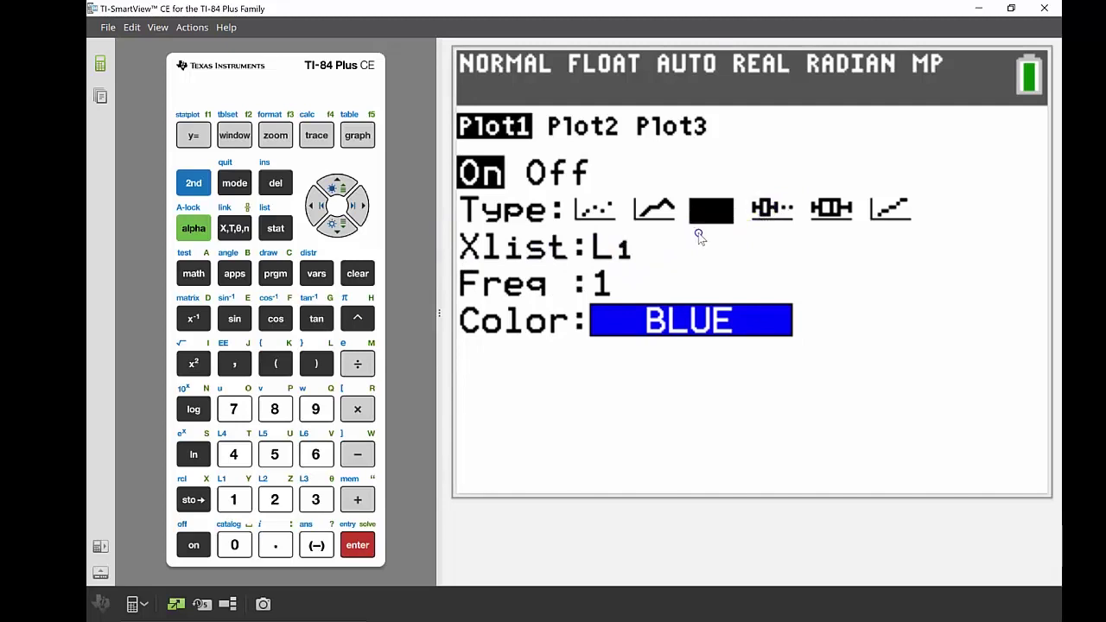
click(334, 230)
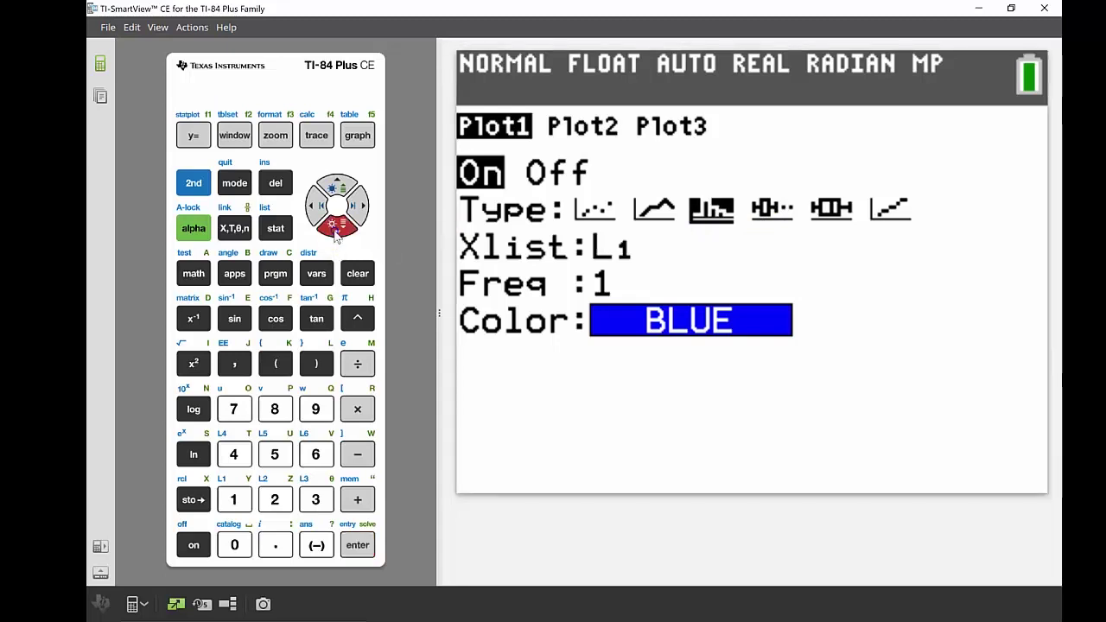
click(334, 230)
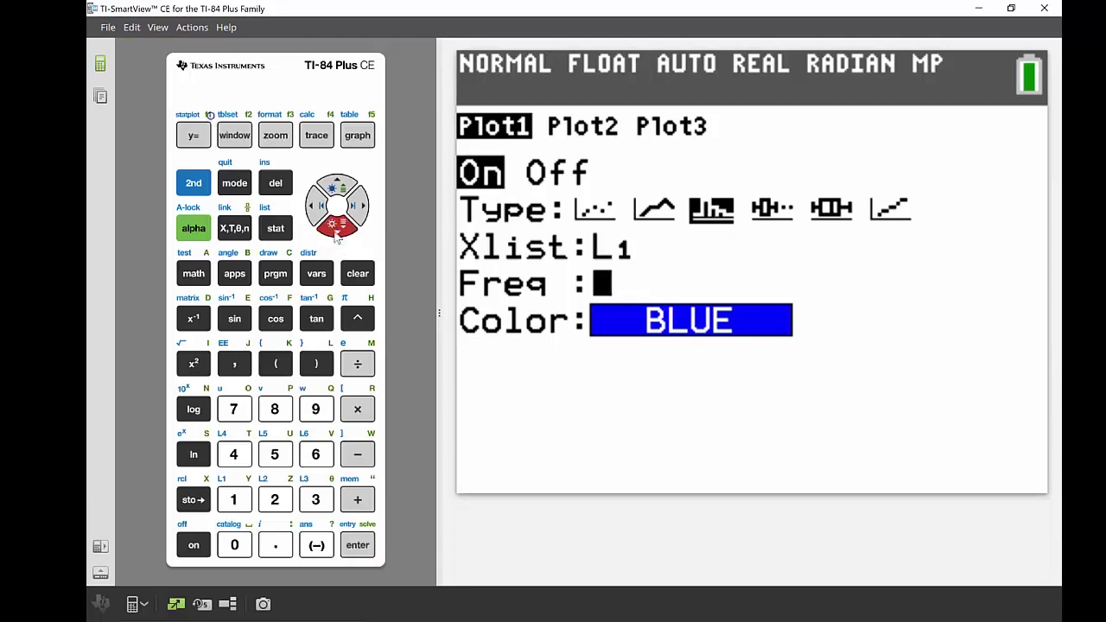
- Draw the L1 histogram with ZoomStat, showing six blue bars
click(276, 139)
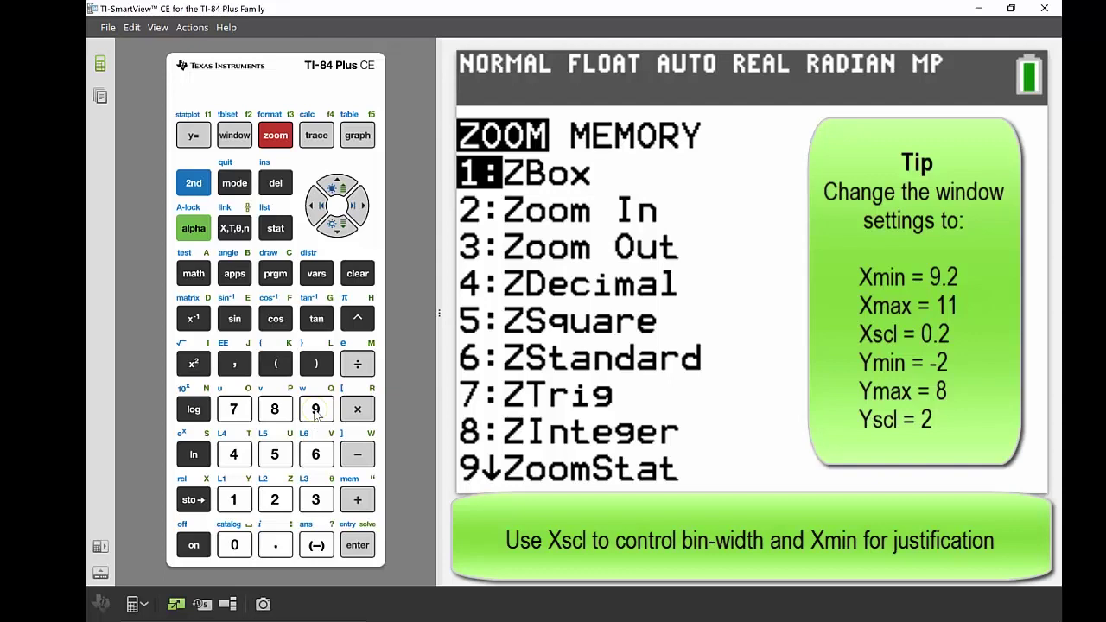
click(316, 410)
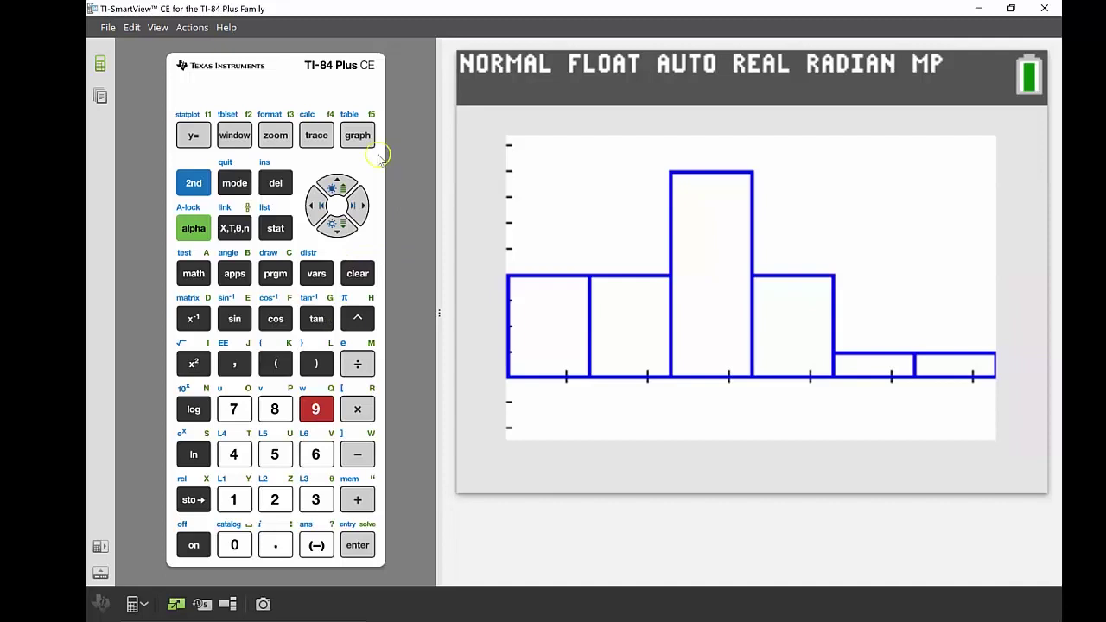
- Trace each histogram bar to the last bin: min 10.8, max<11.044, n=1
click(316, 139)
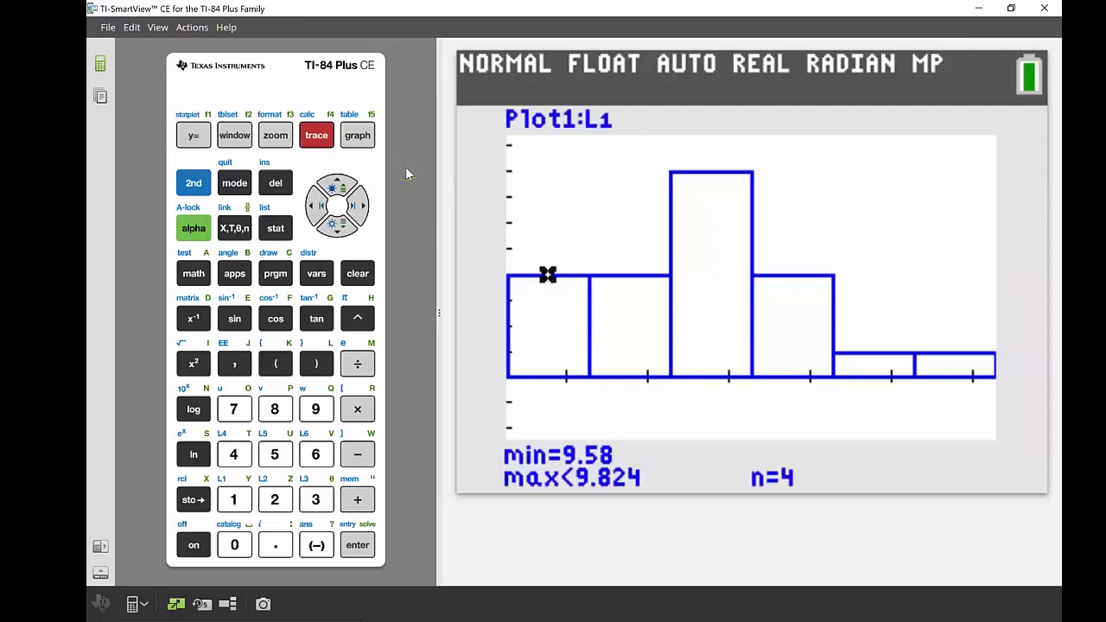
click(316, 139)
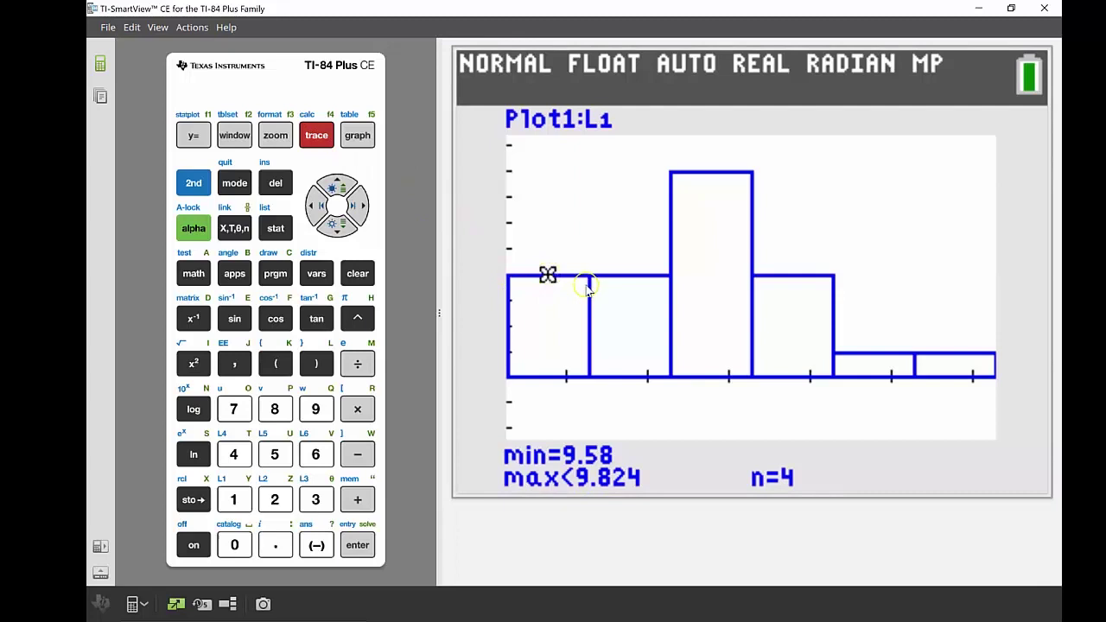
click(571, 289)
click(361, 207)
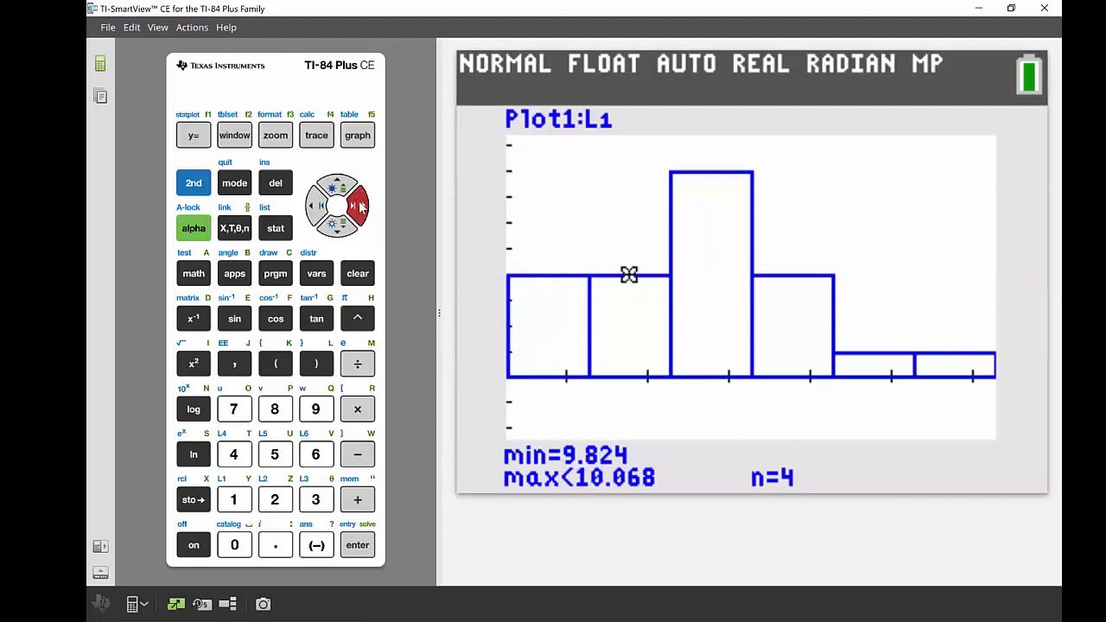
click(367, 200)
click(367, 201)
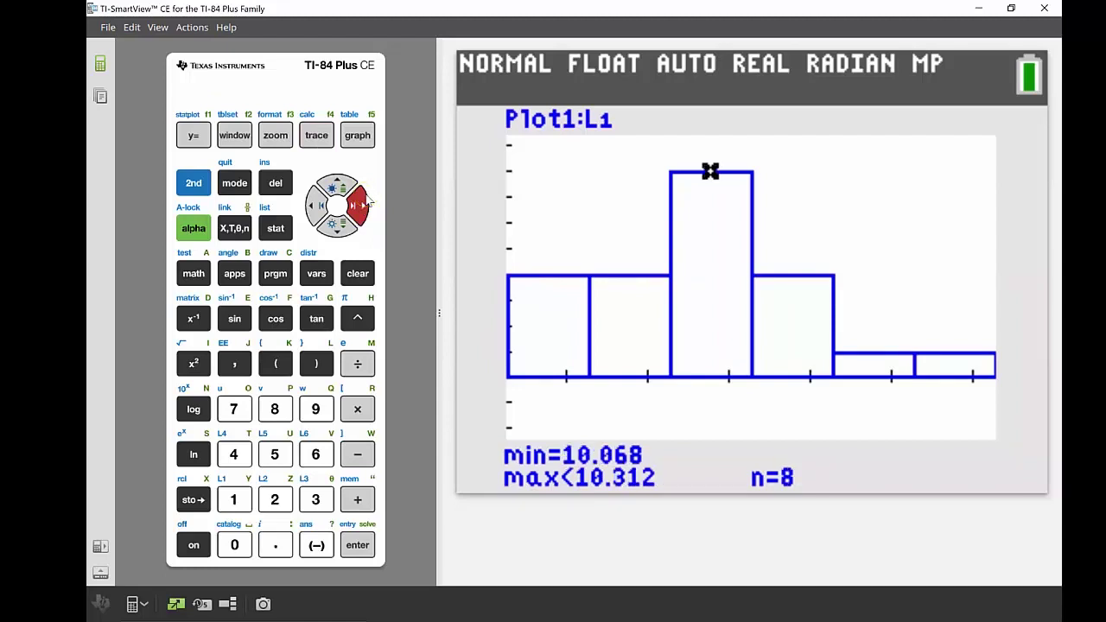
click(367, 200)
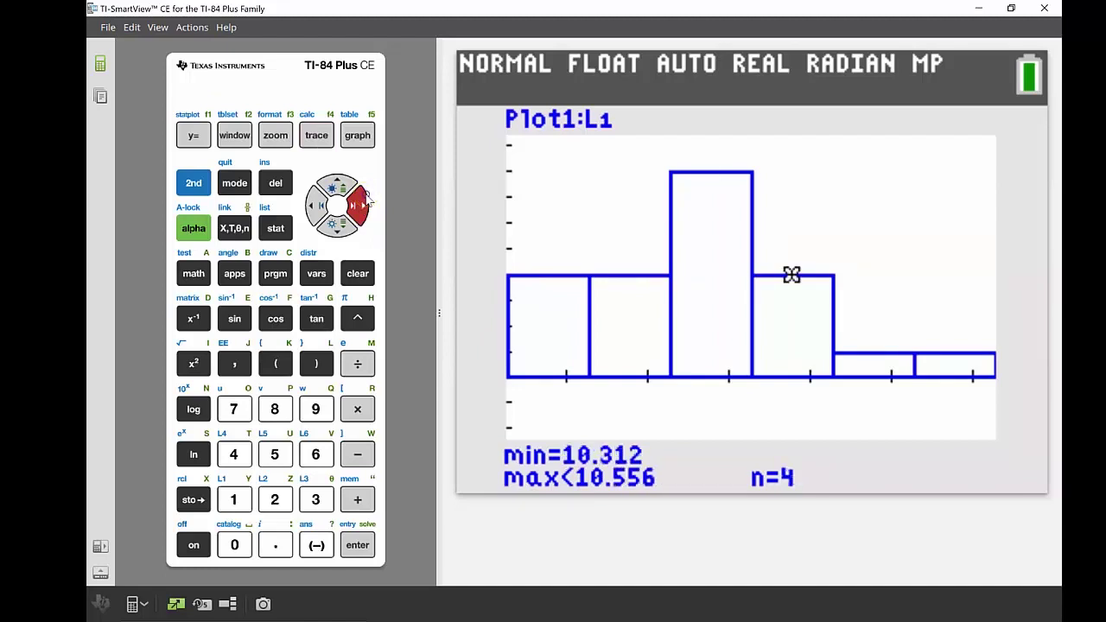
click(367, 200)
click(368, 201)
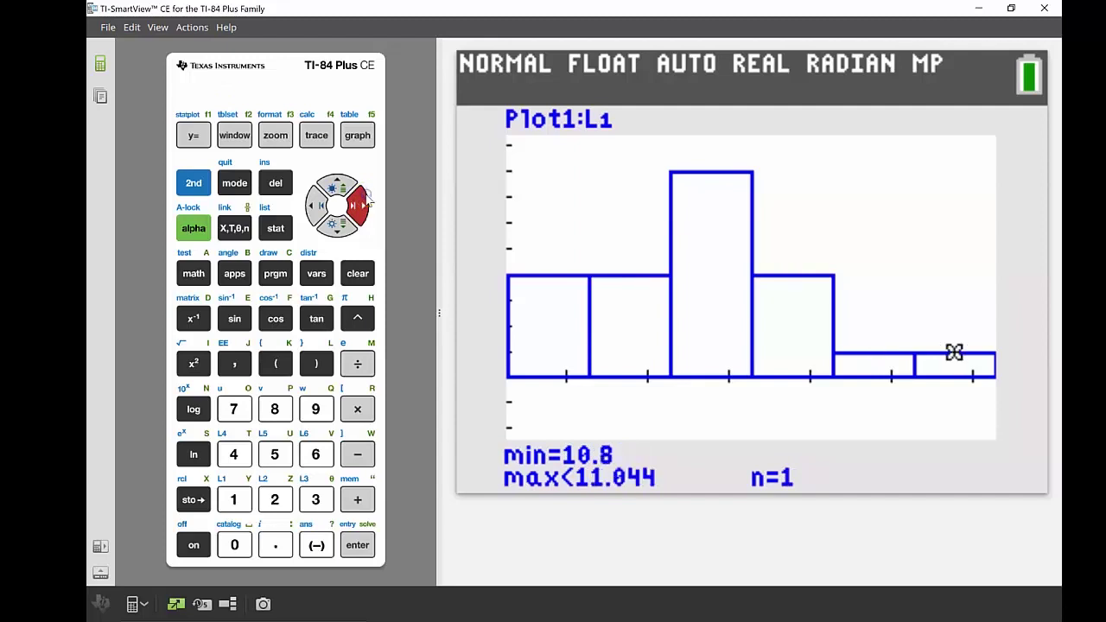
- Change Plot1's type from histogram to the modified box plot of L1
click(197, 185)
click(195, 139)
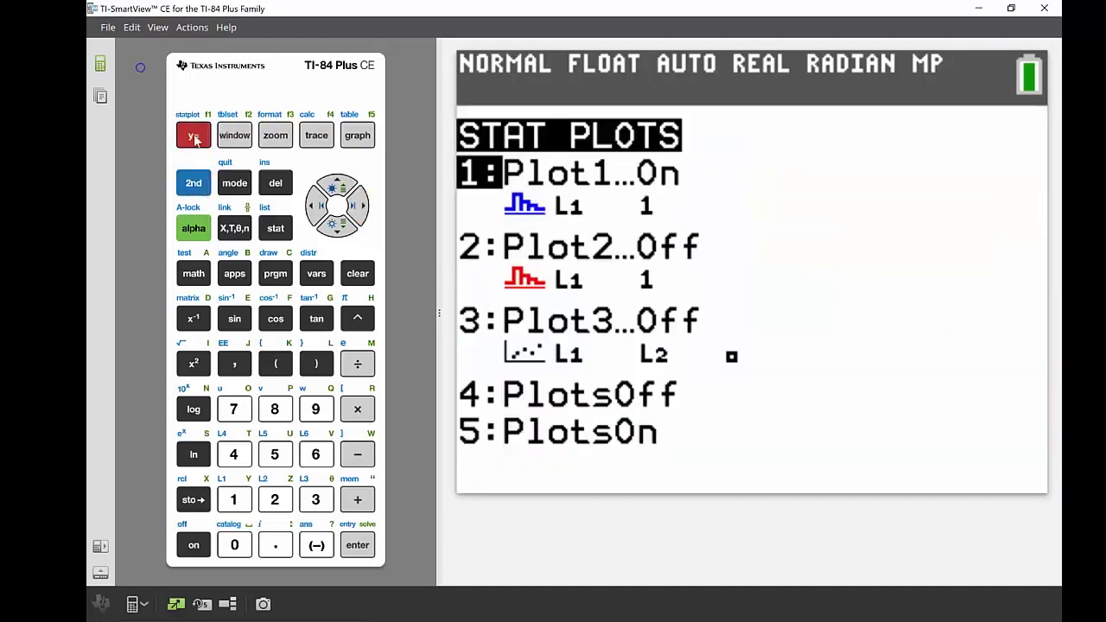
click(357, 546)
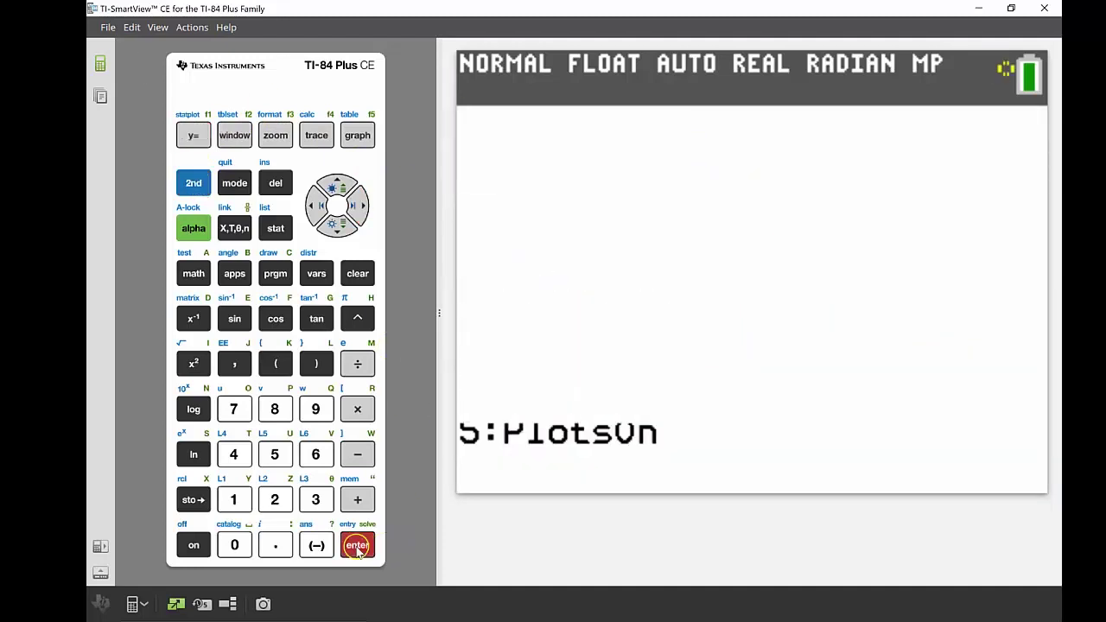
click(354, 217)
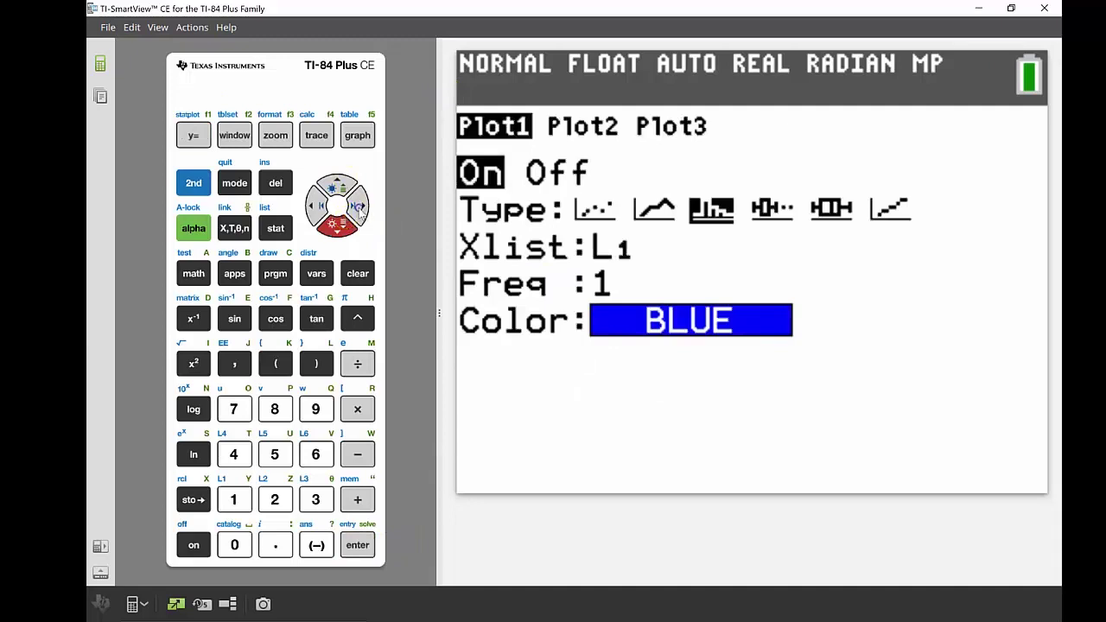
click(358, 208)
click(358, 208)
click(358, 208)
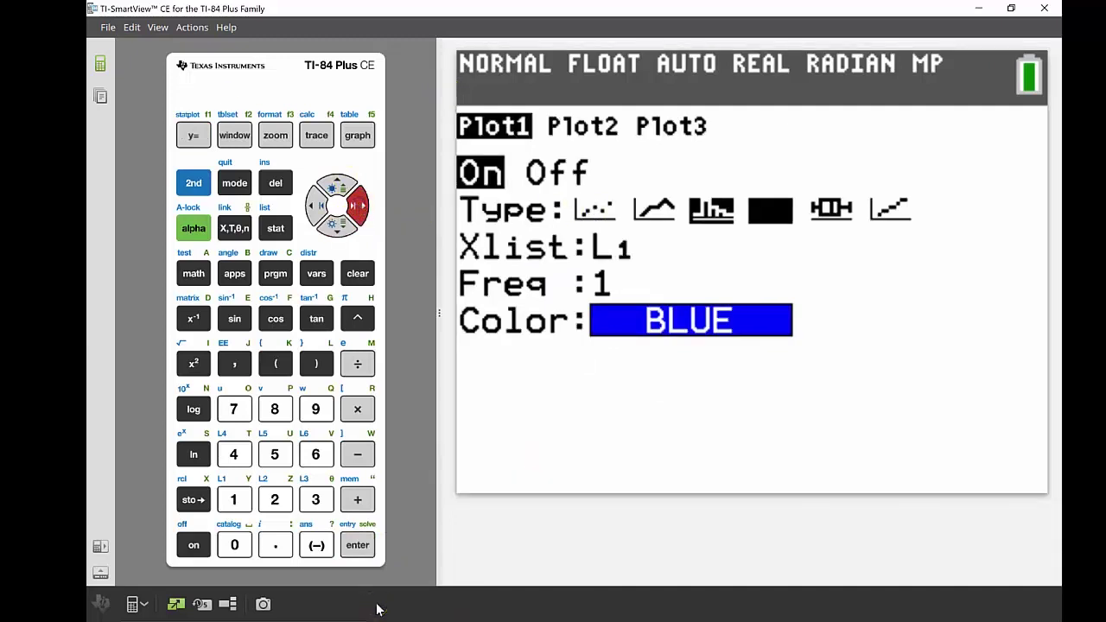
click(366, 548)
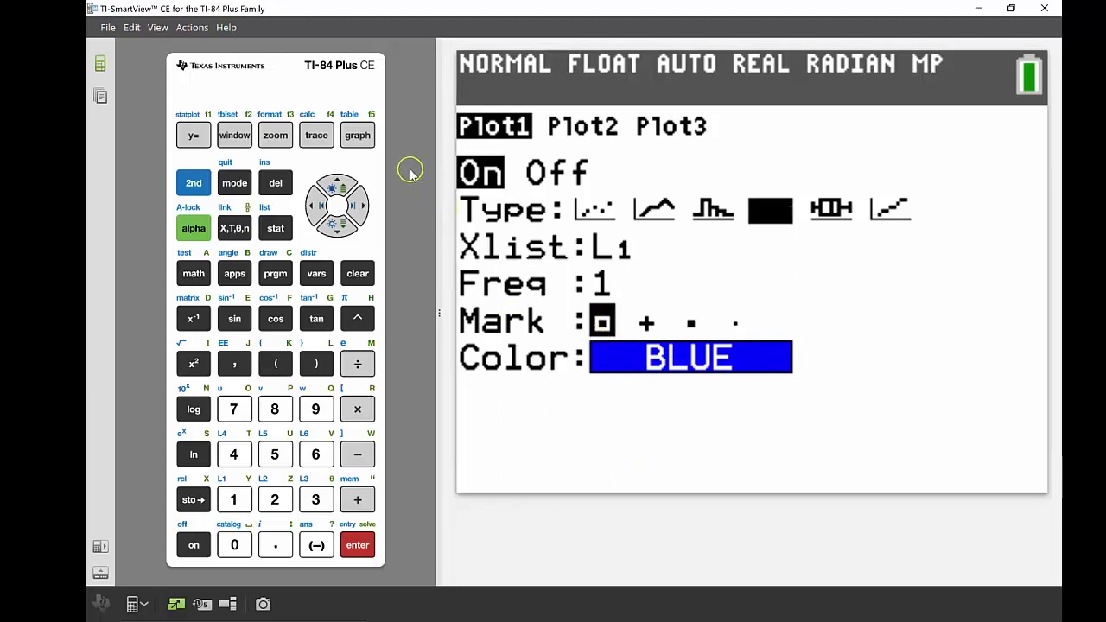
- Graph the L1 box plot and apply ZoomStat so both whiskers show
click(356, 138)
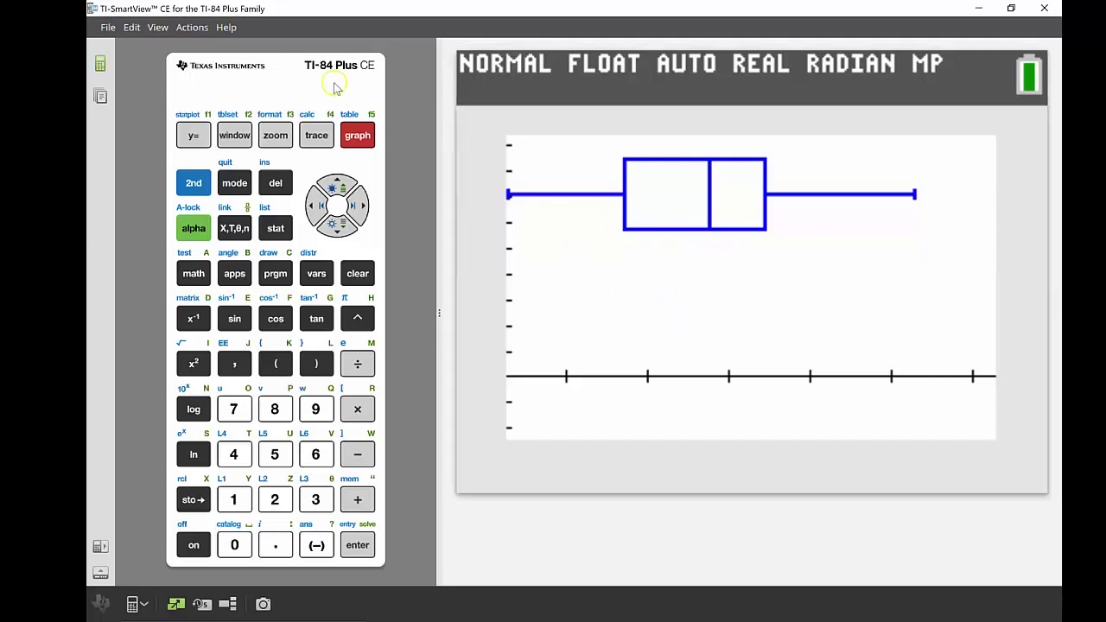
click(276, 136)
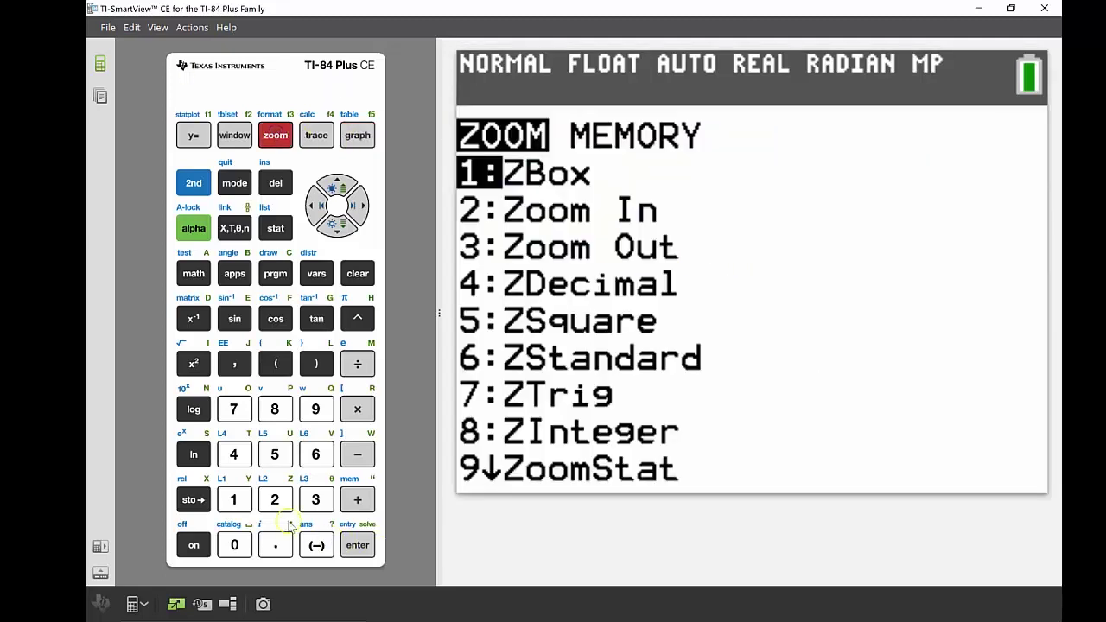
click(316, 411)
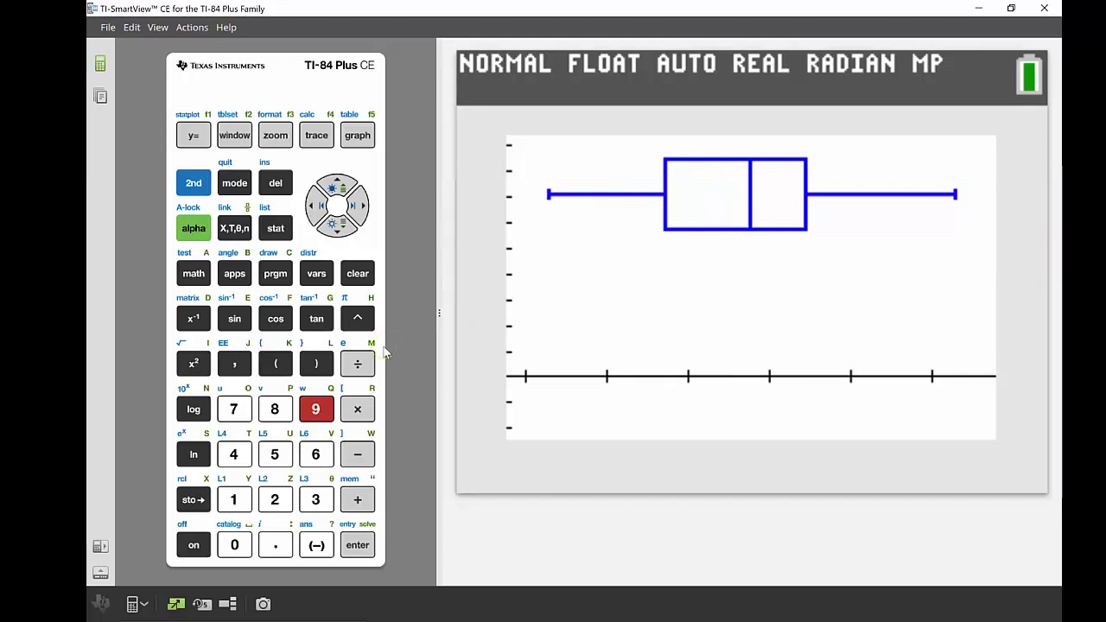
- Trace the L1 box plot: min 9.58, Q1 9.93, median 10.185, Q3 10.35, max 10.8
click(328, 139)
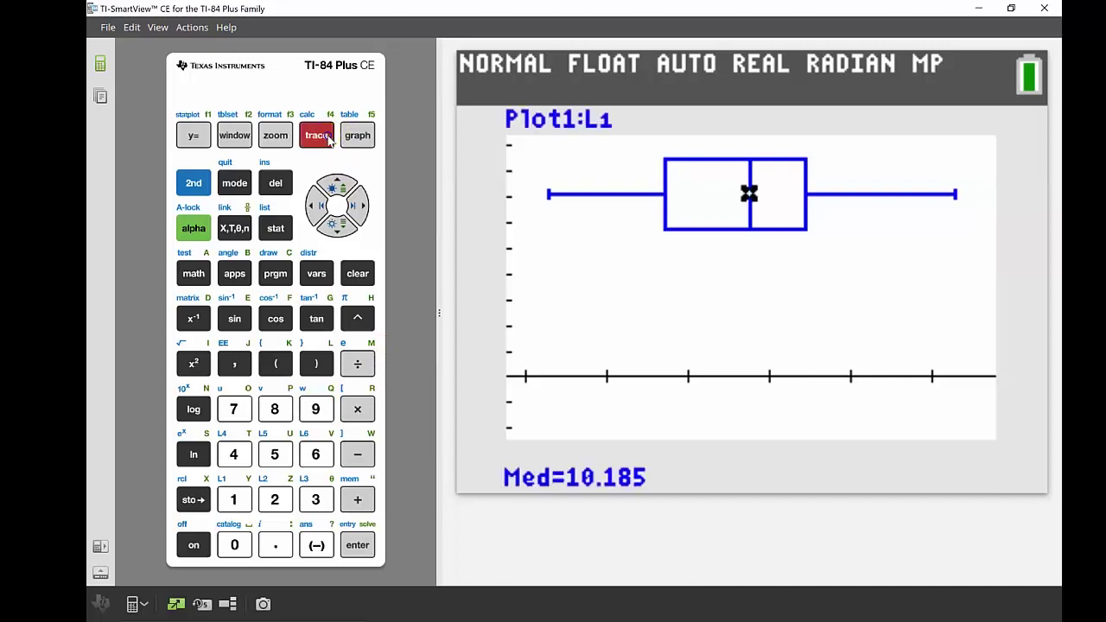
click(319, 207)
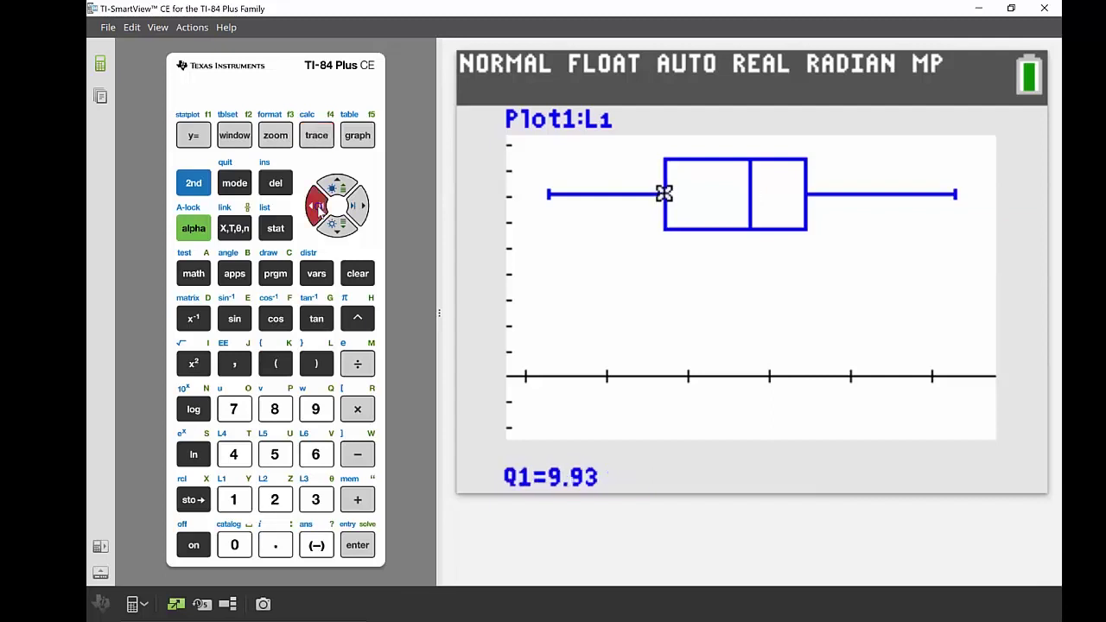
click(319, 207)
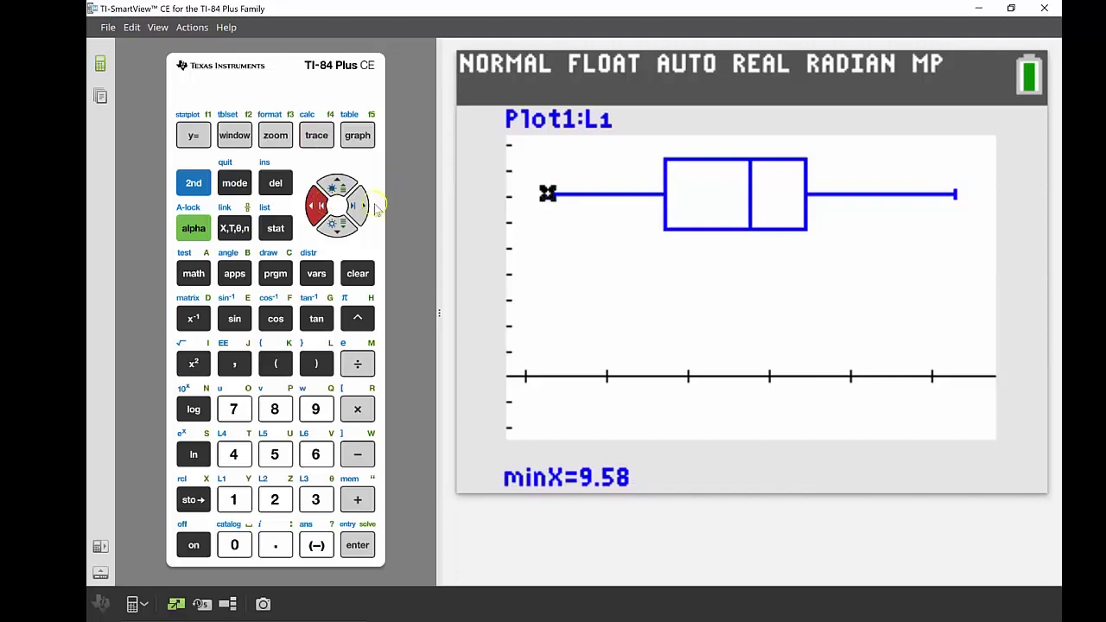
click(360, 206)
click(360, 206)
click(360, 207)
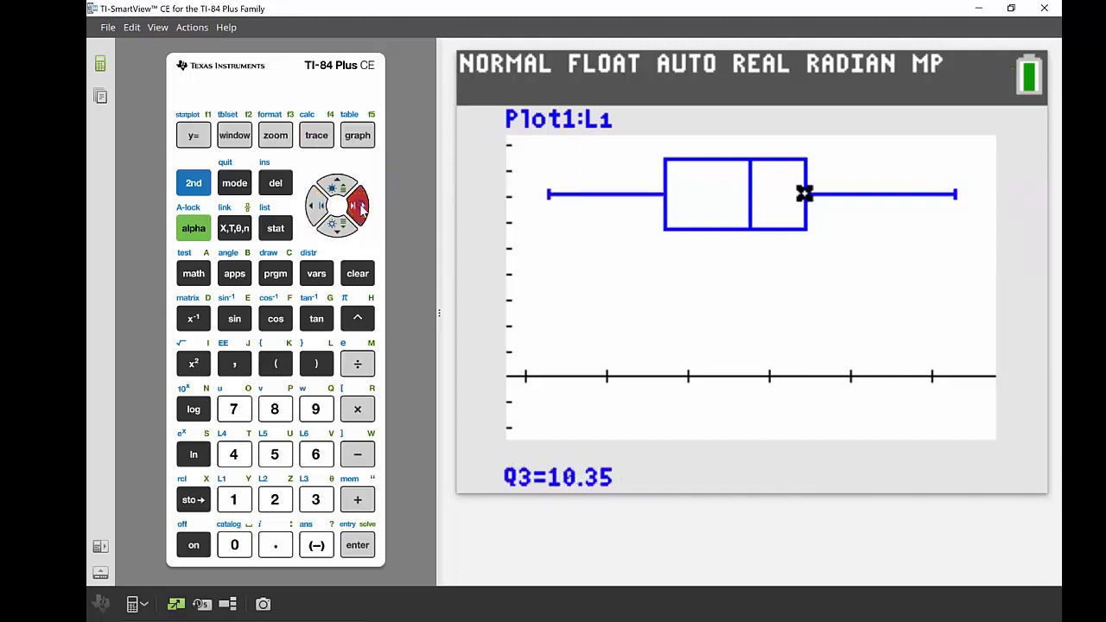
click(361, 206)
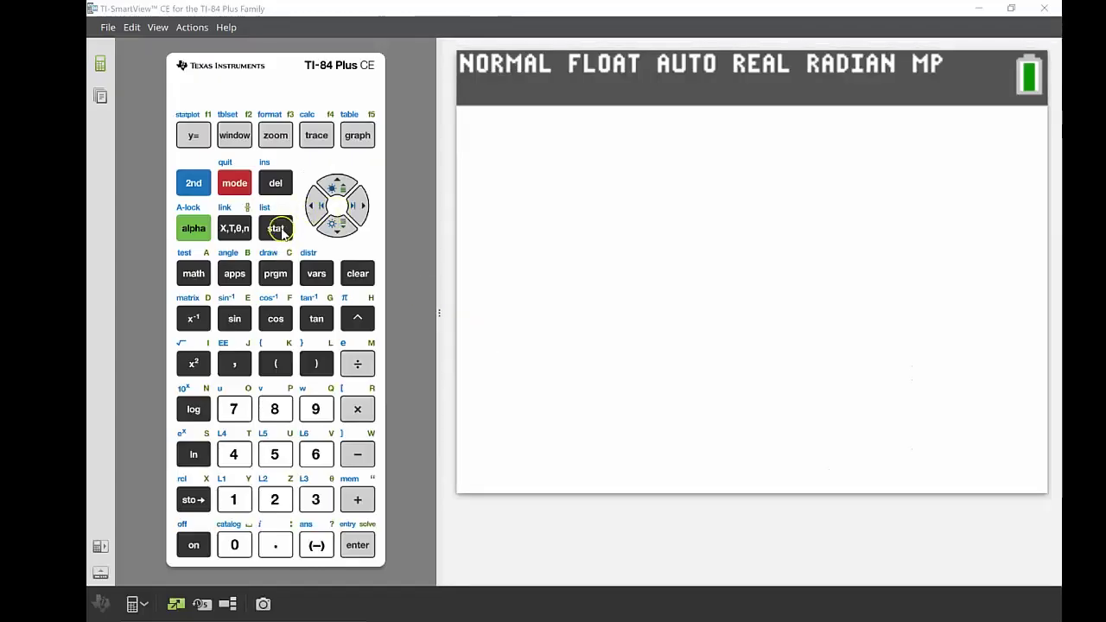
- Open the STAT 1:Edit list editor to view the L1 and L2 data columns
click(279, 229)
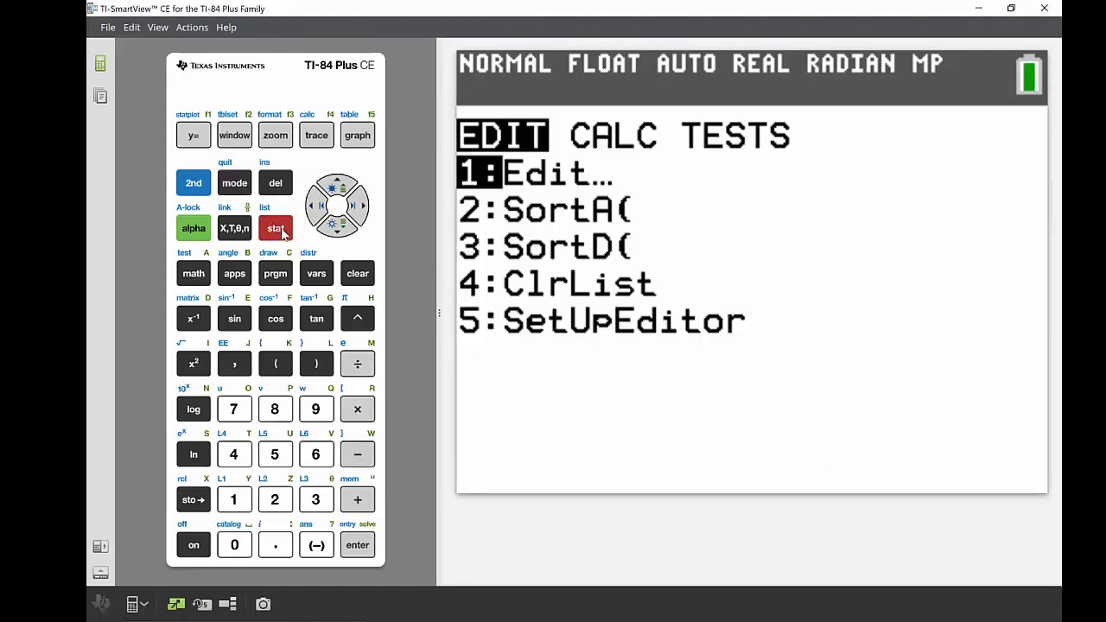
key(Return)
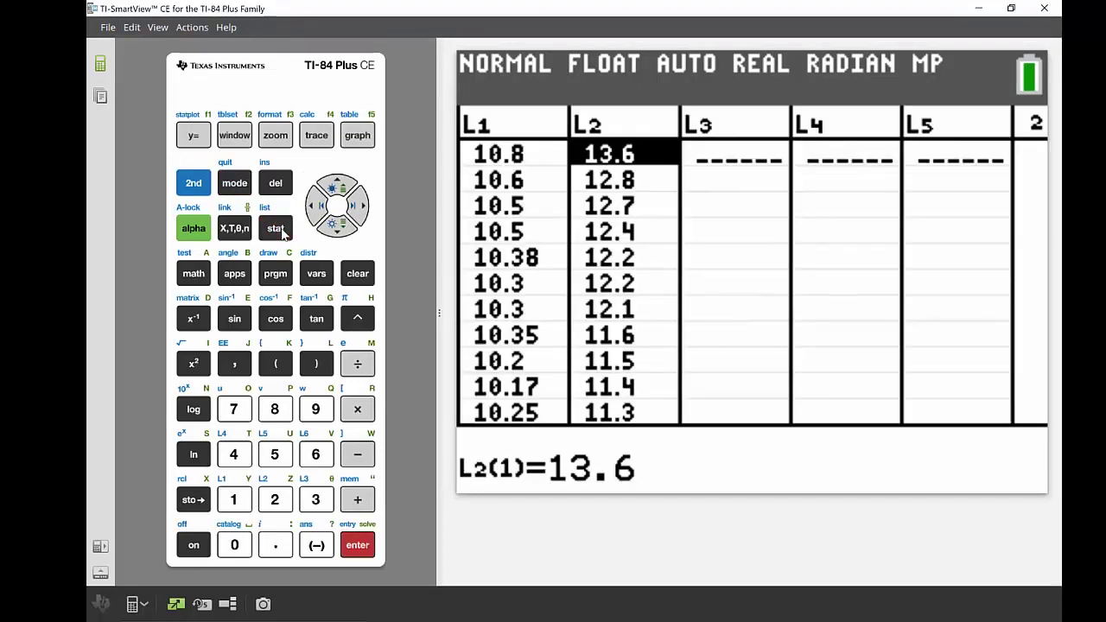
click(266, 207)
- Turn Plot2 on and set its type to box plot
click(196, 183)
click(197, 136)
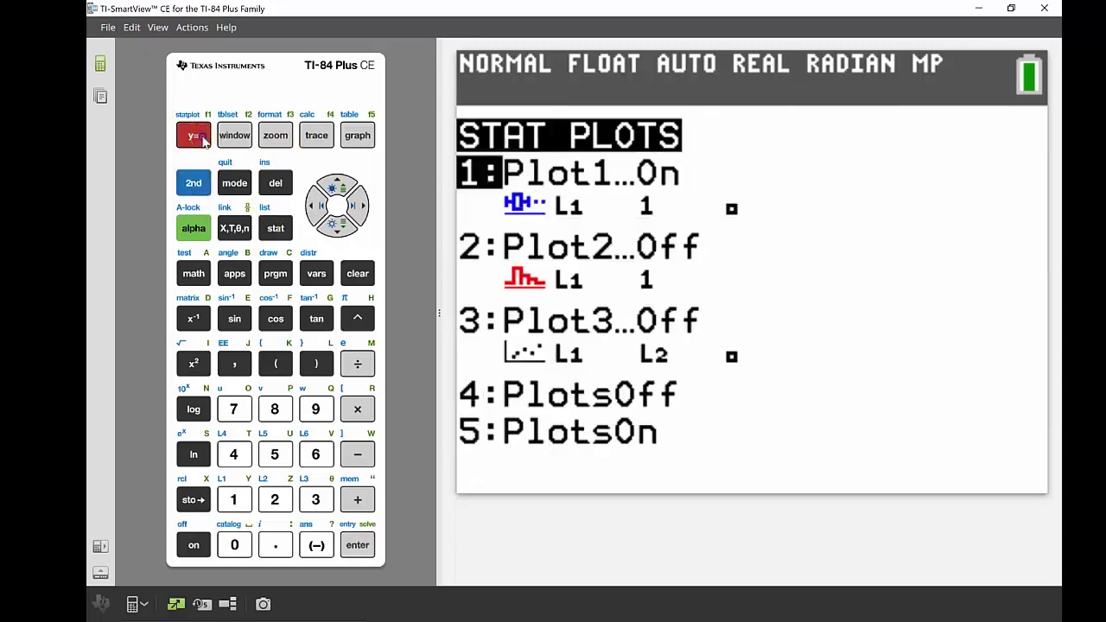
key(Down)
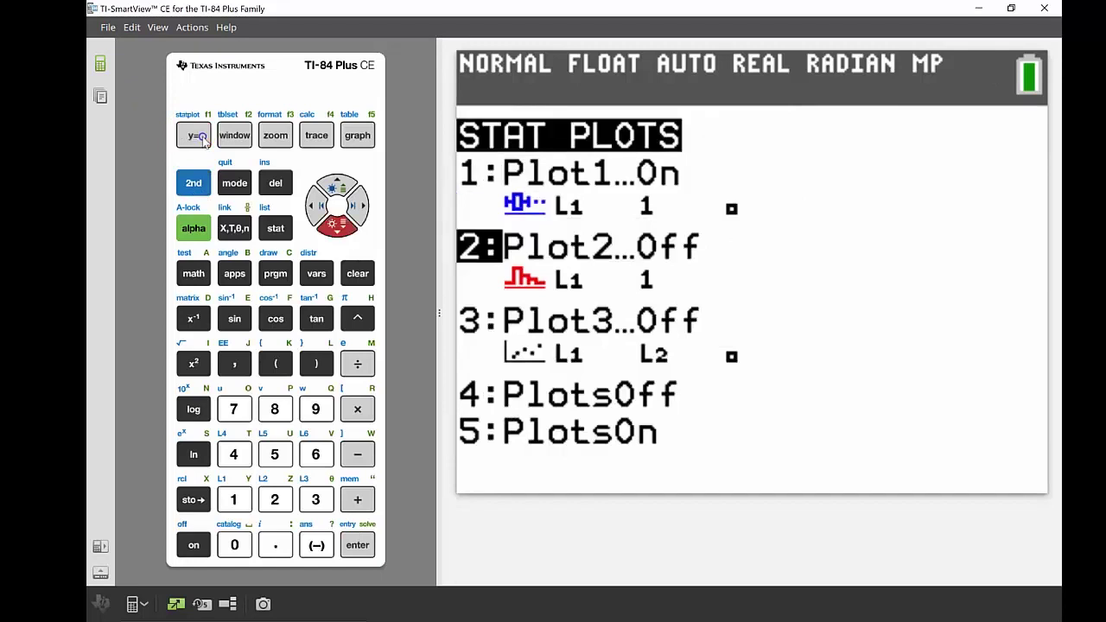
key(Return)
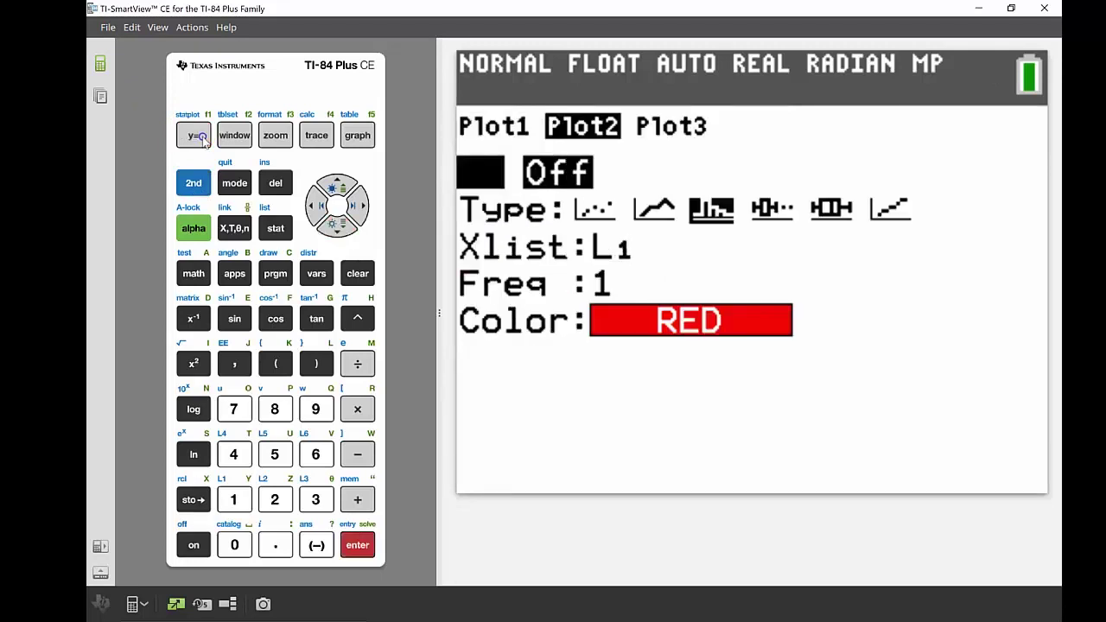
key(Return)
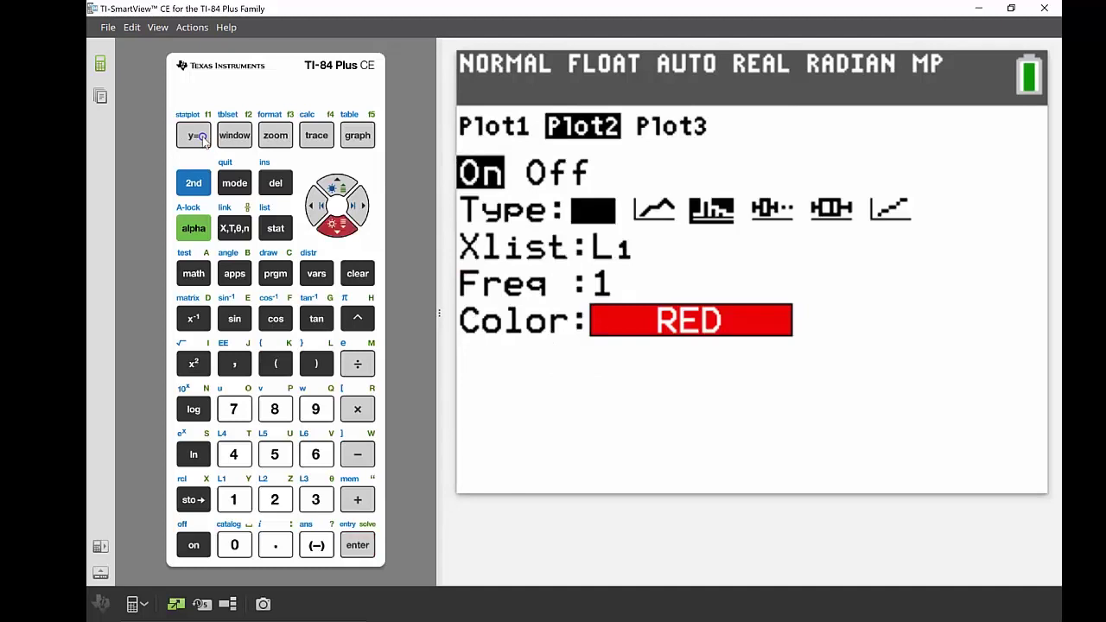
key(Down)
key(Right)
key(Right)
key(Right)
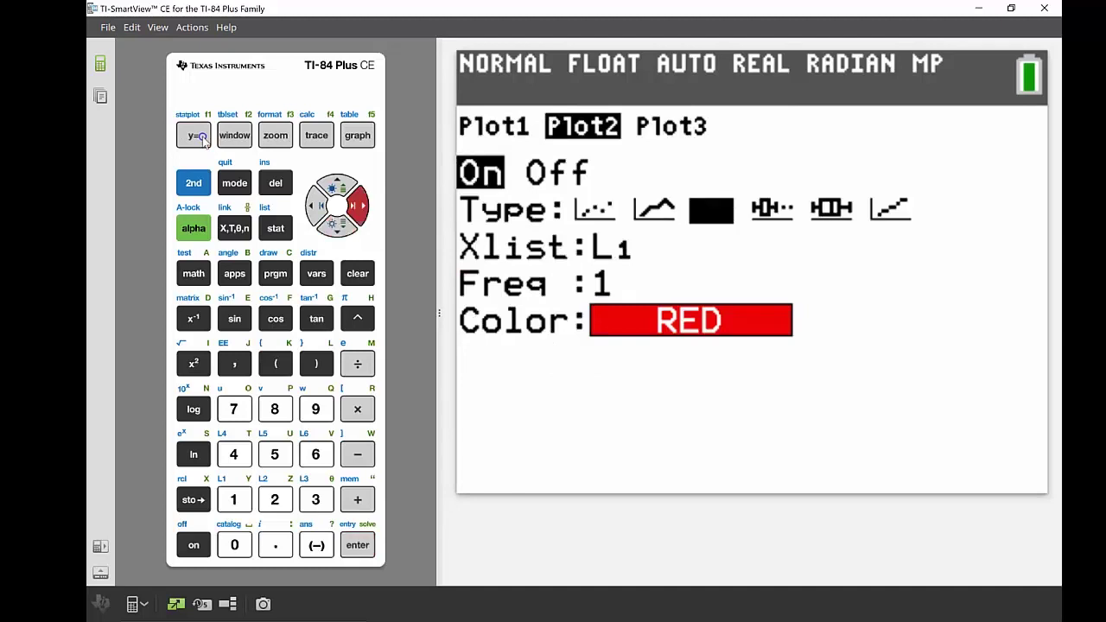
key(Return)
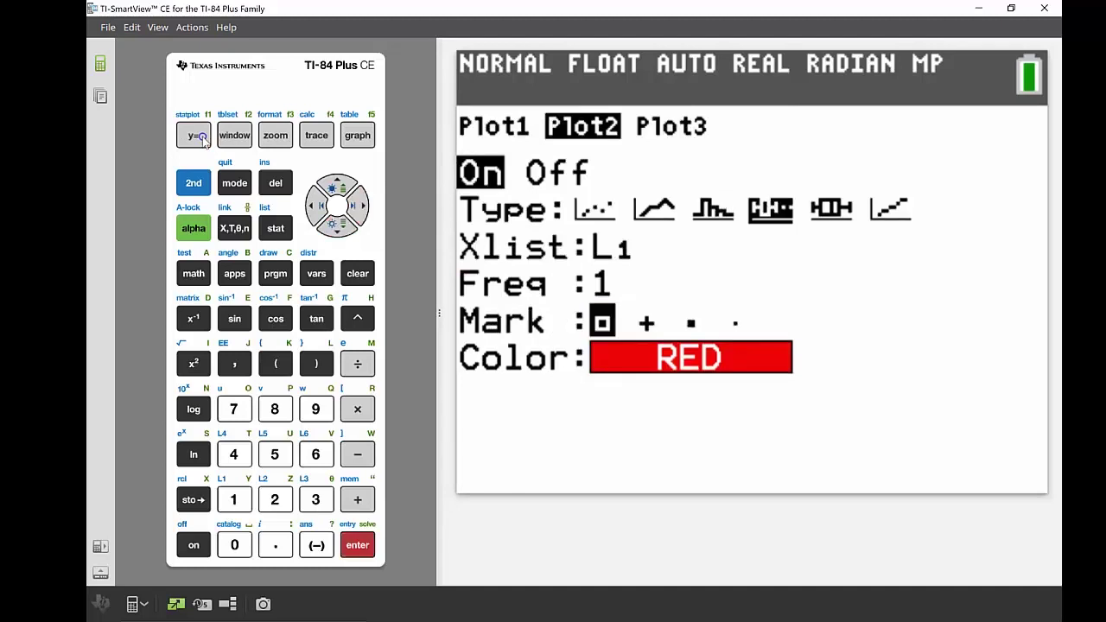
- Set Plot2's Xlist to L2 and colour to GREEN, then graph both box plots
key(Down)
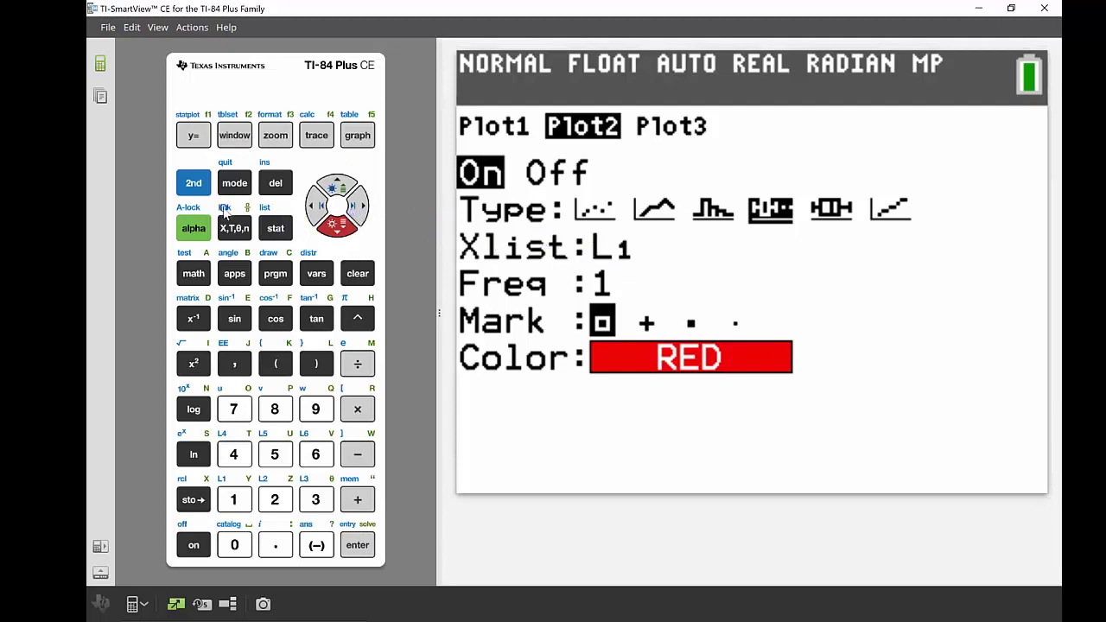
click(194, 188)
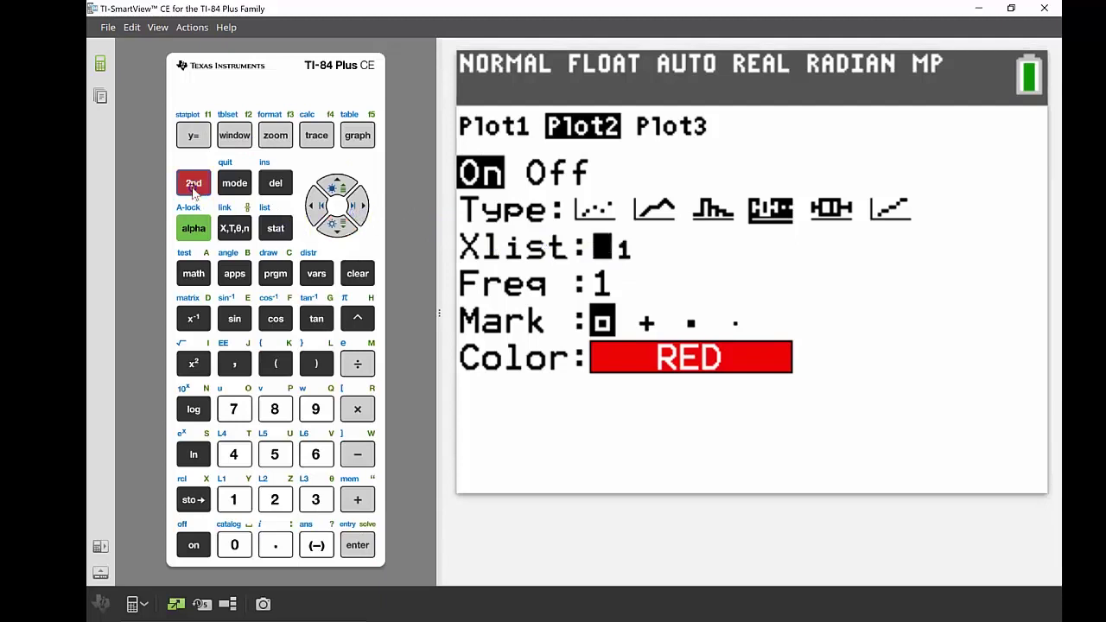
click(269, 507)
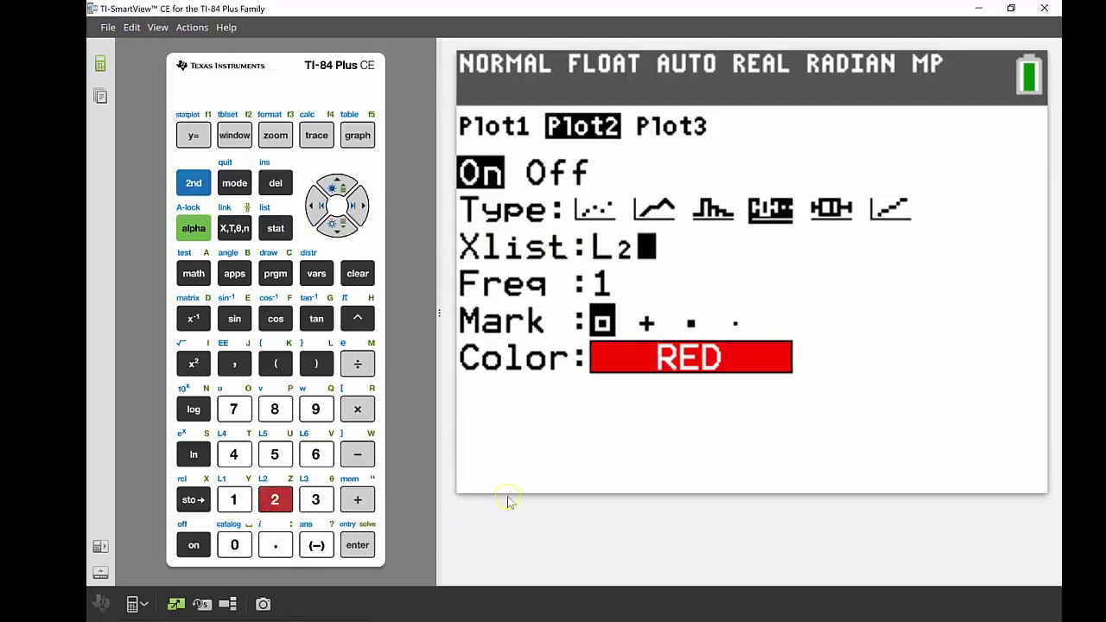
key(Down)
key(Down)
key(Down)
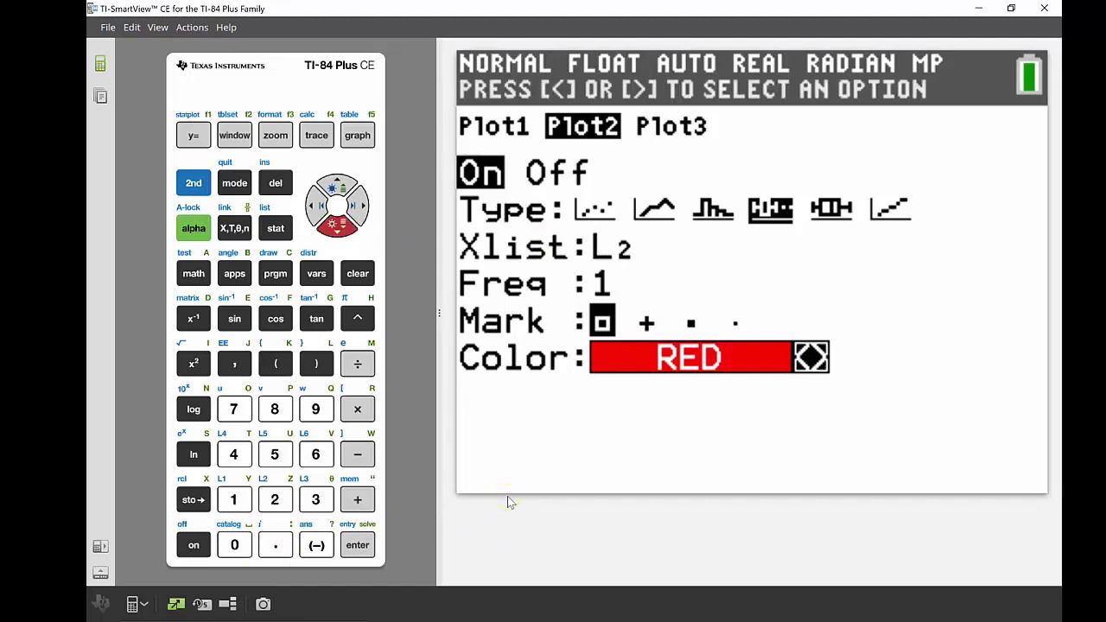
key(Right)
key(Right)
key(Right)
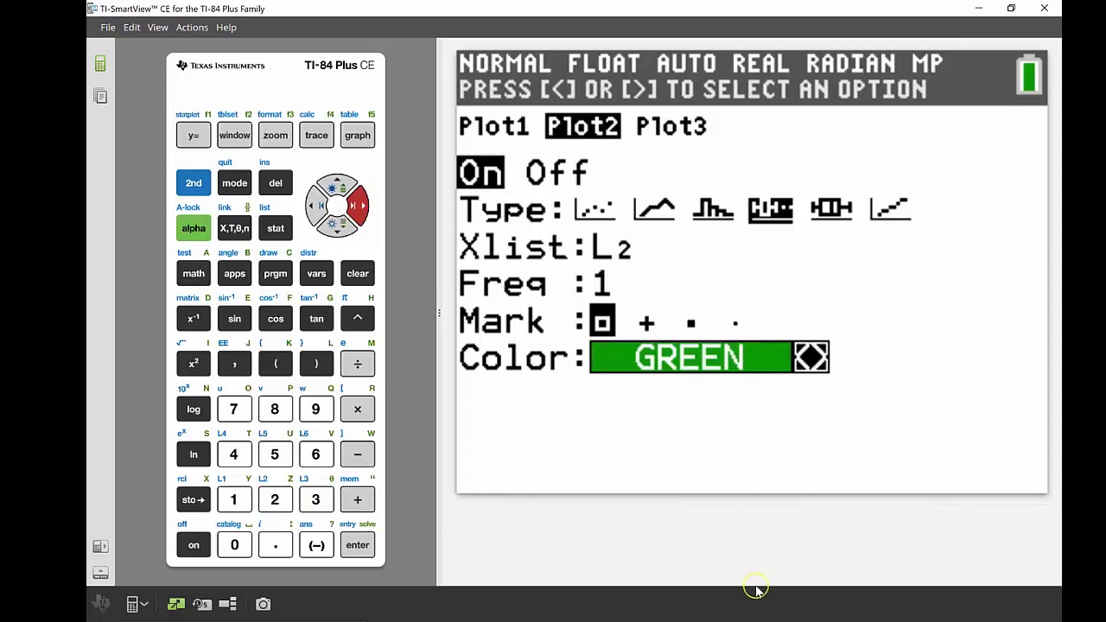
click(687, 460)
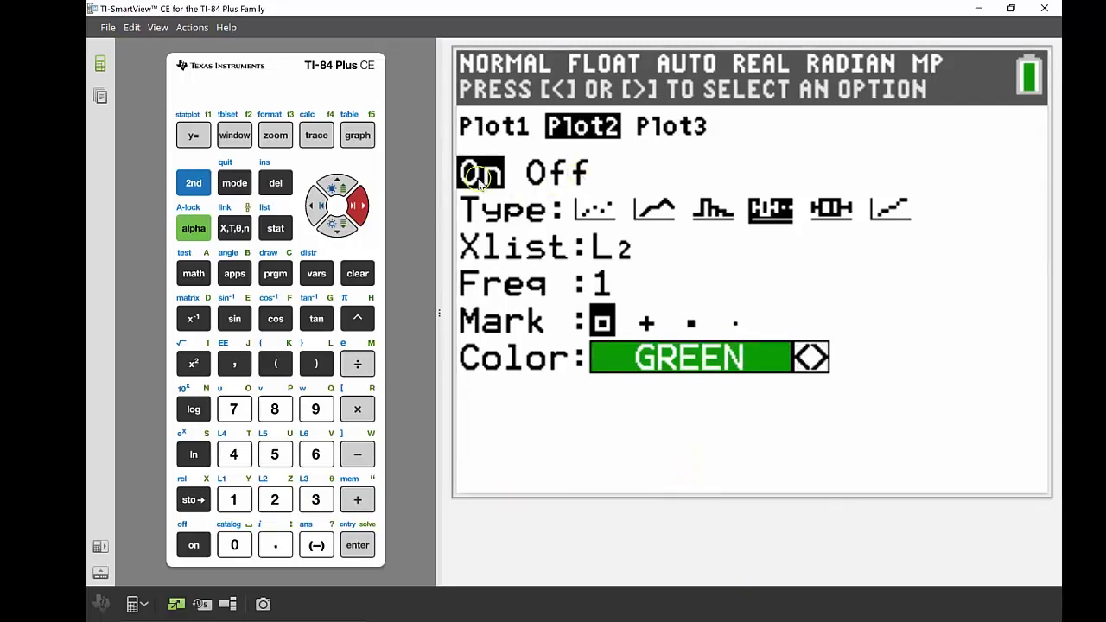
click(352, 131)
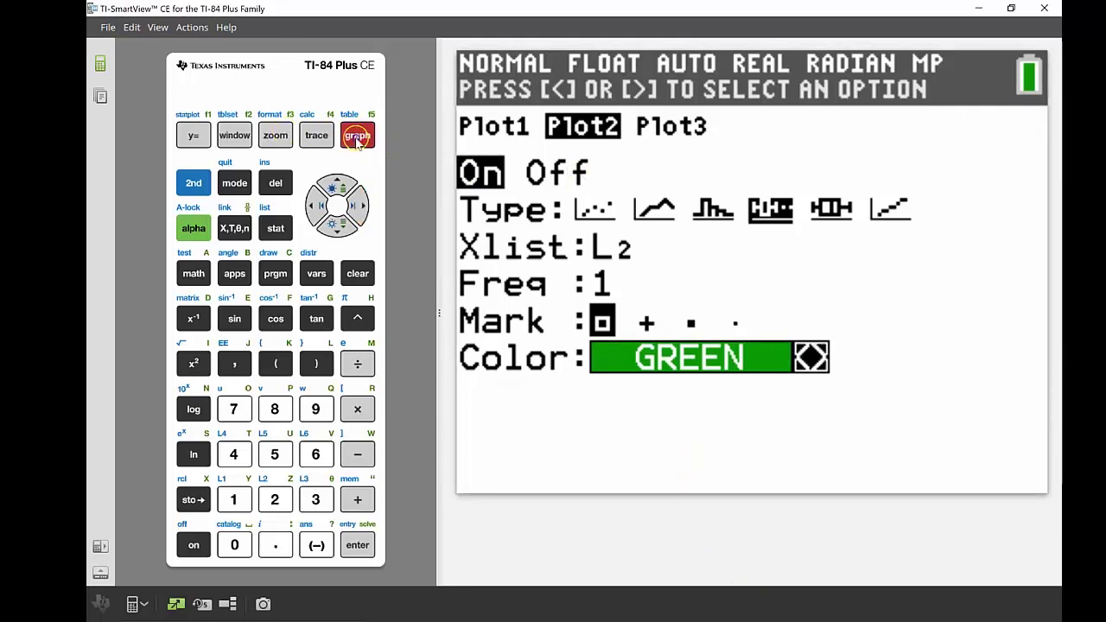
click(672, 248)
- Apply 9:ZoomStat so the blue L1 and green L2 box plots fit fully
click(749, 171)
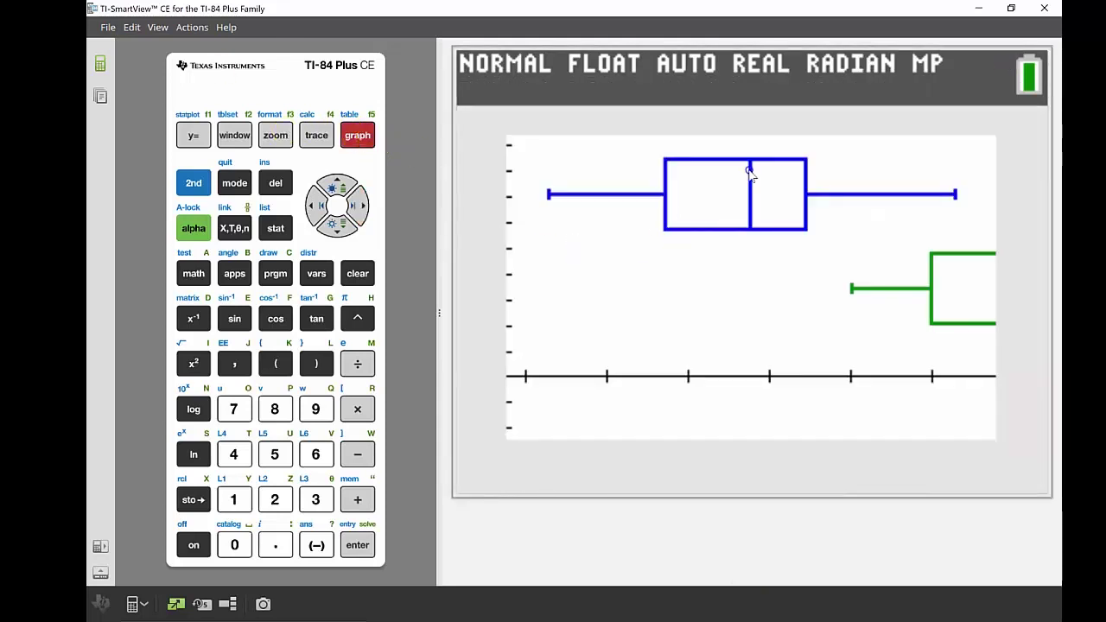
click(933, 334)
click(276, 136)
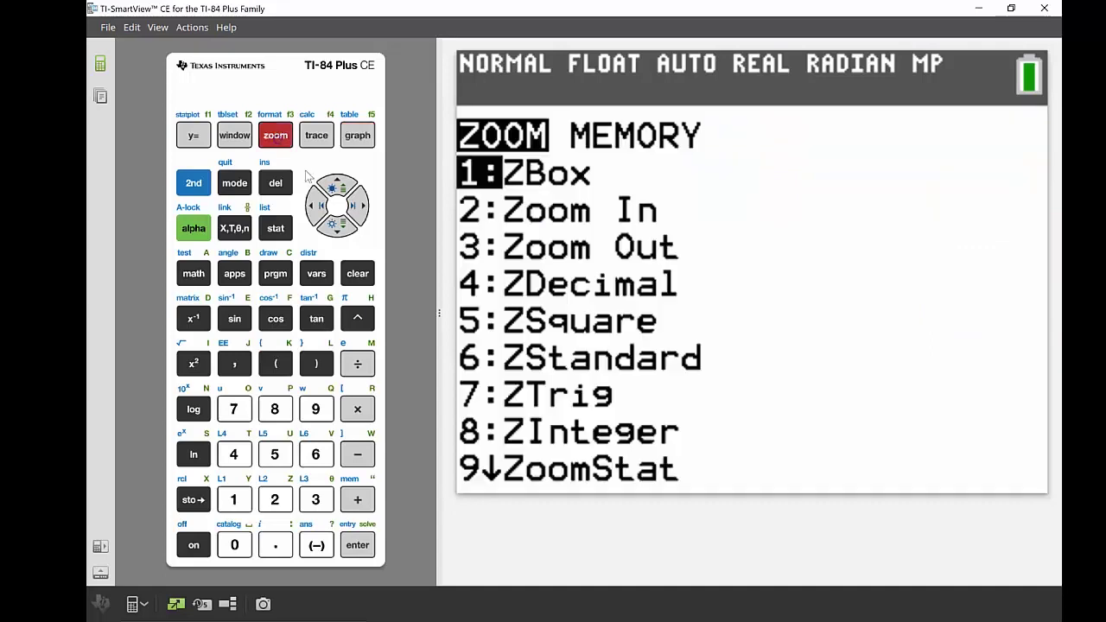
click(316, 411)
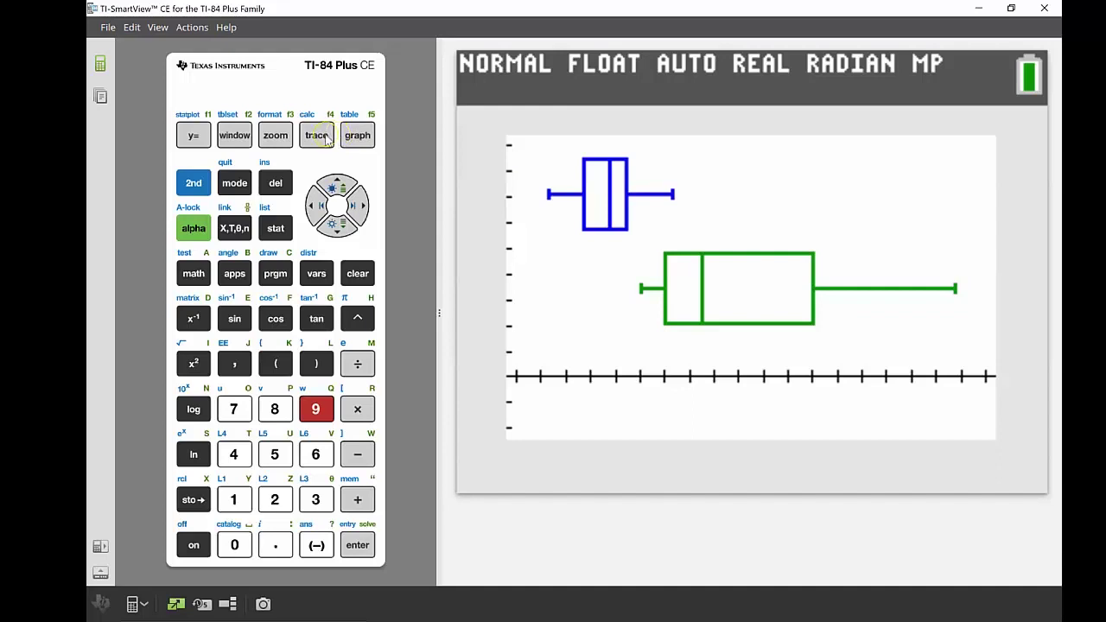
- Trace L1's median, then move to the L2 plot and trace its Q1 and minimum 10.49
click(324, 137)
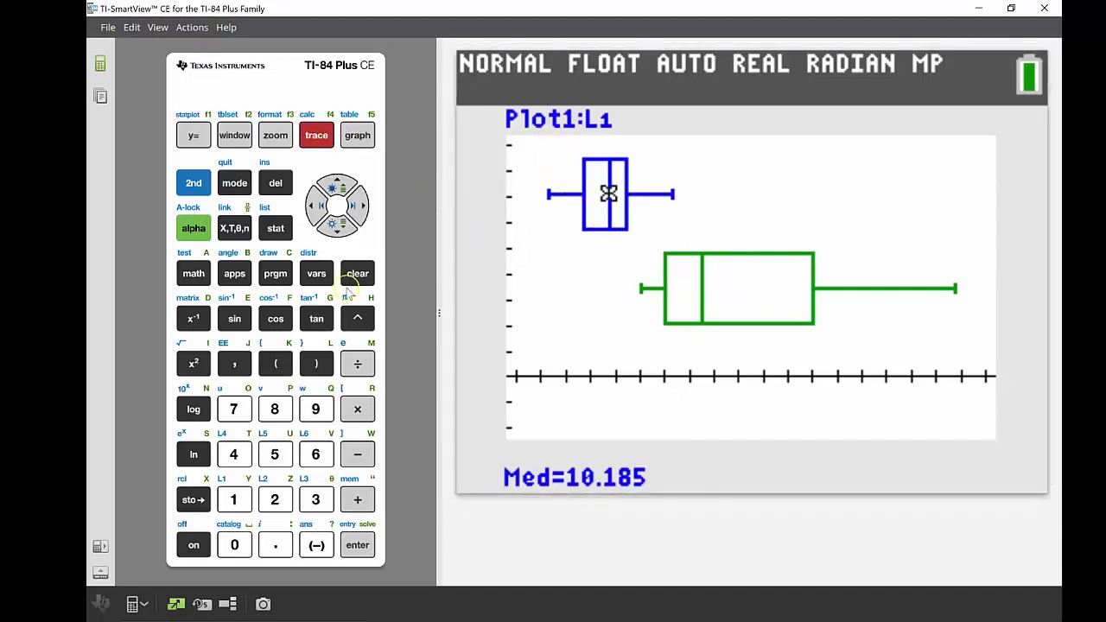
click(341, 227)
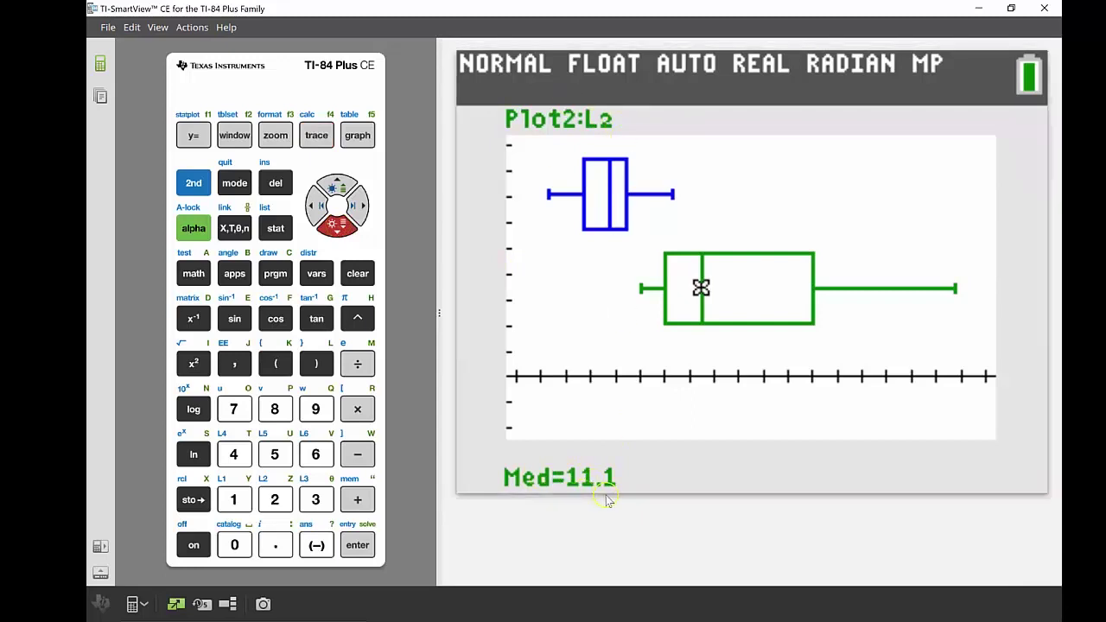
click(317, 208)
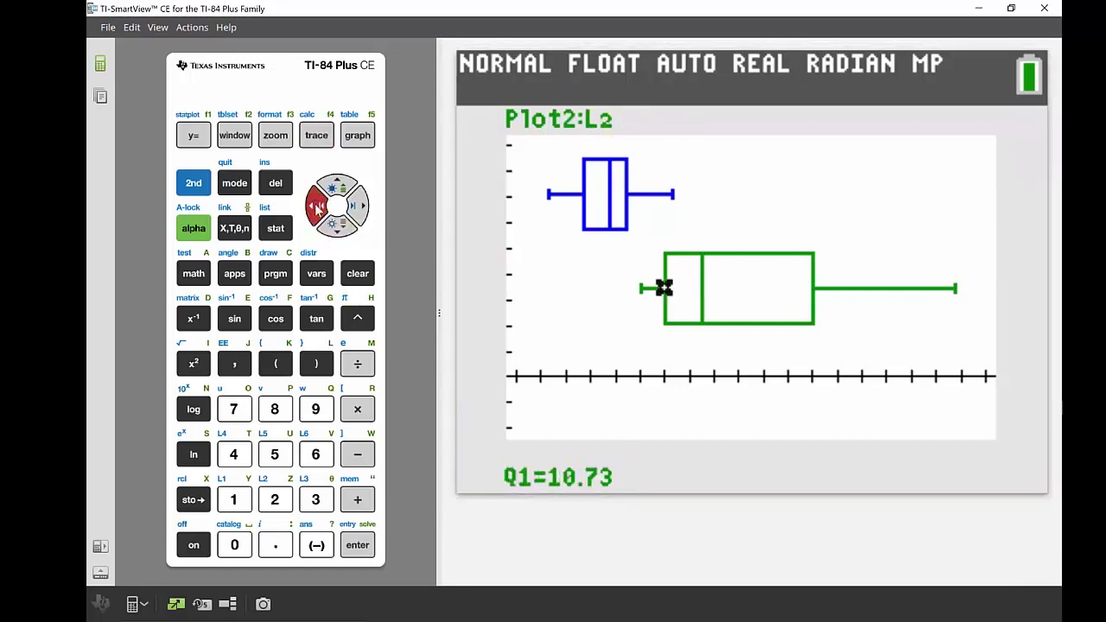
click(317, 208)
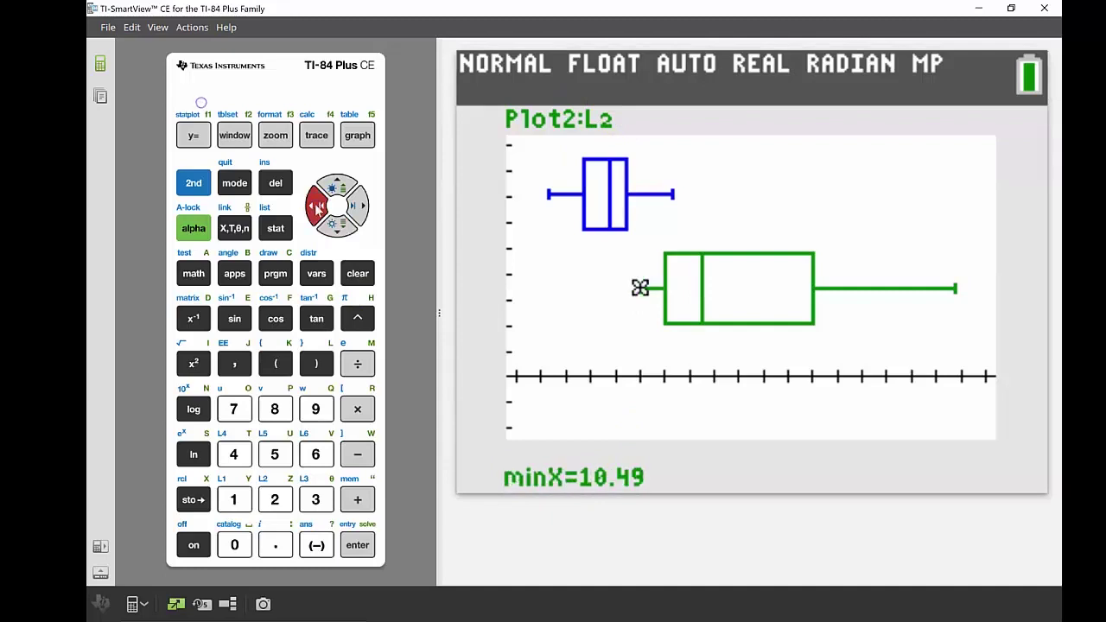
- Step along L2 through Q1 10.73, median 11.1 and Q3 to maxX 13.6
click(364, 207)
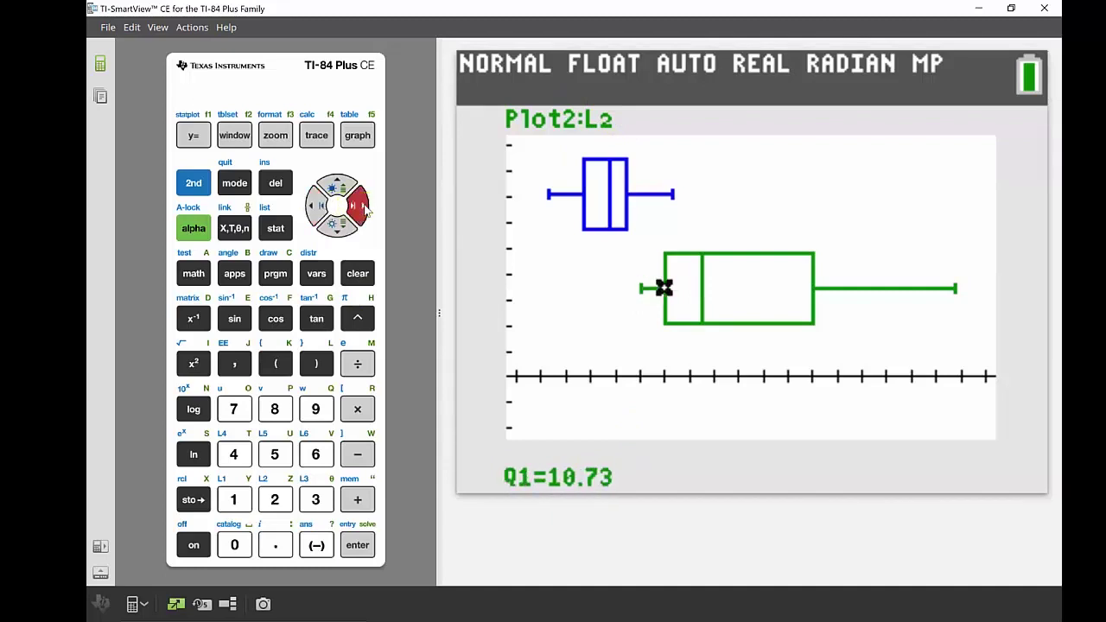
click(364, 207)
click(364, 208)
click(365, 208)
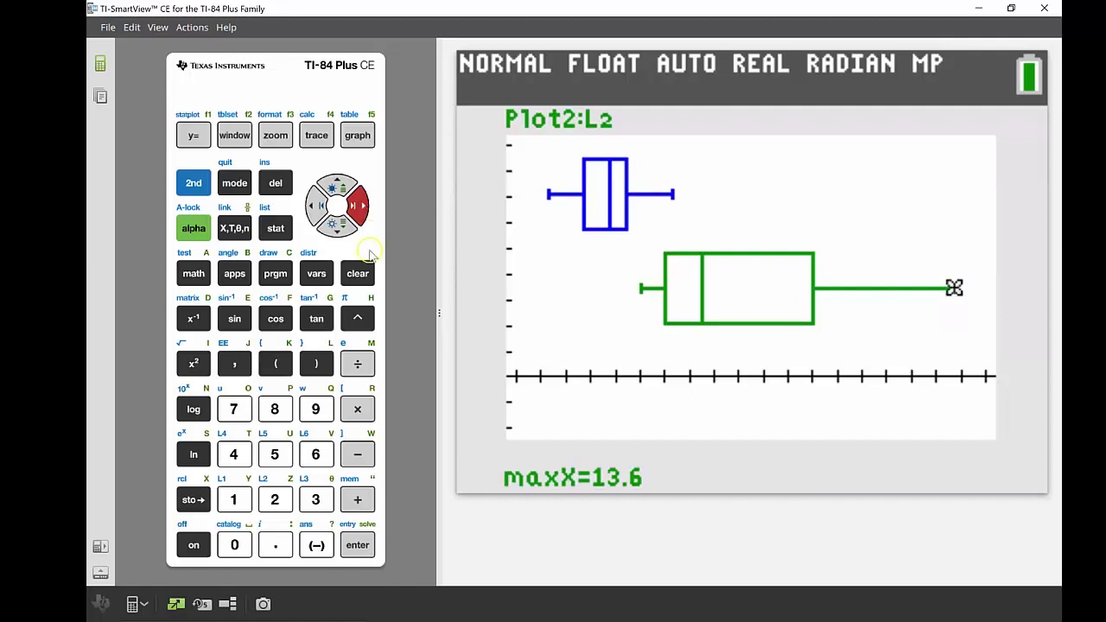
click(204, 272)
click(189, 183)
click(195, 184)
- Run 4:PlotsOff from STAT PLOTS and graph to confirm only bare axes remain
click(196, 183)
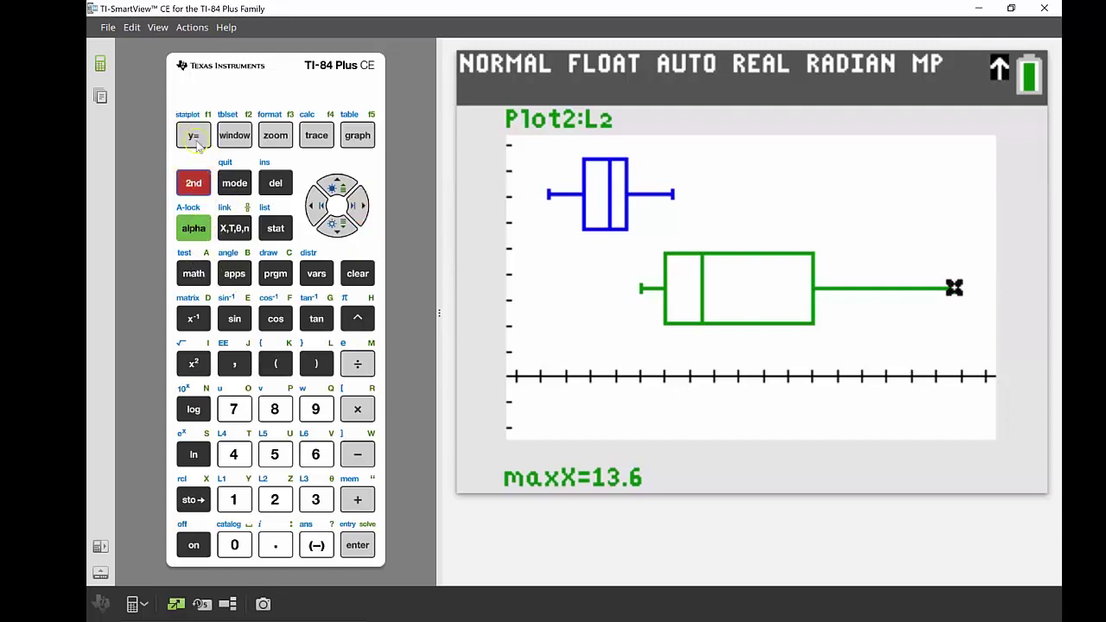
click(193, 136)
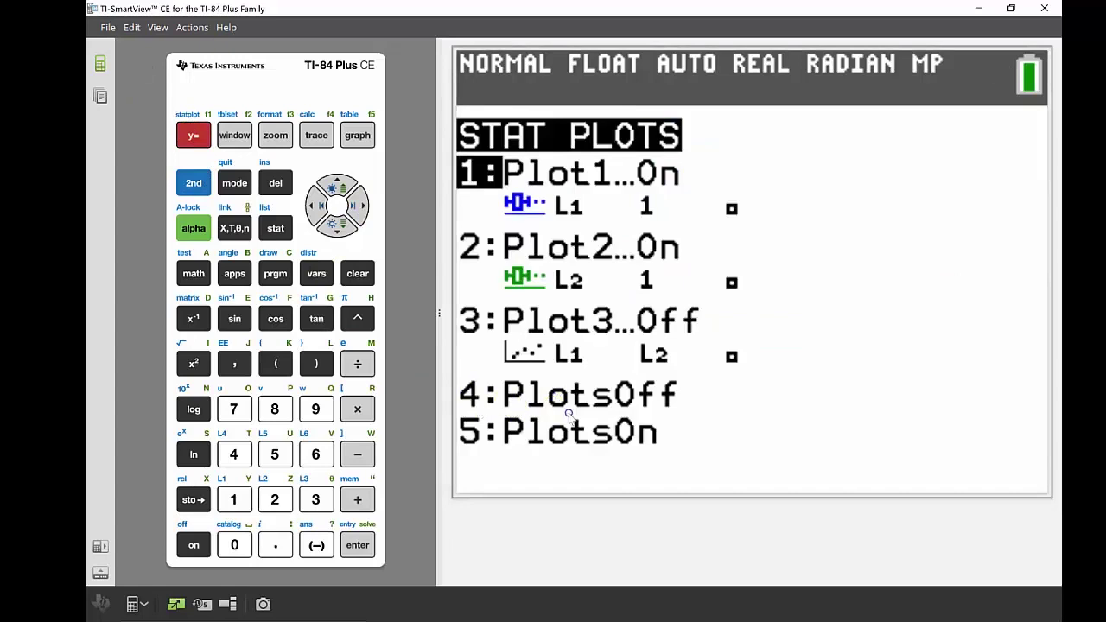
click(235, 455)
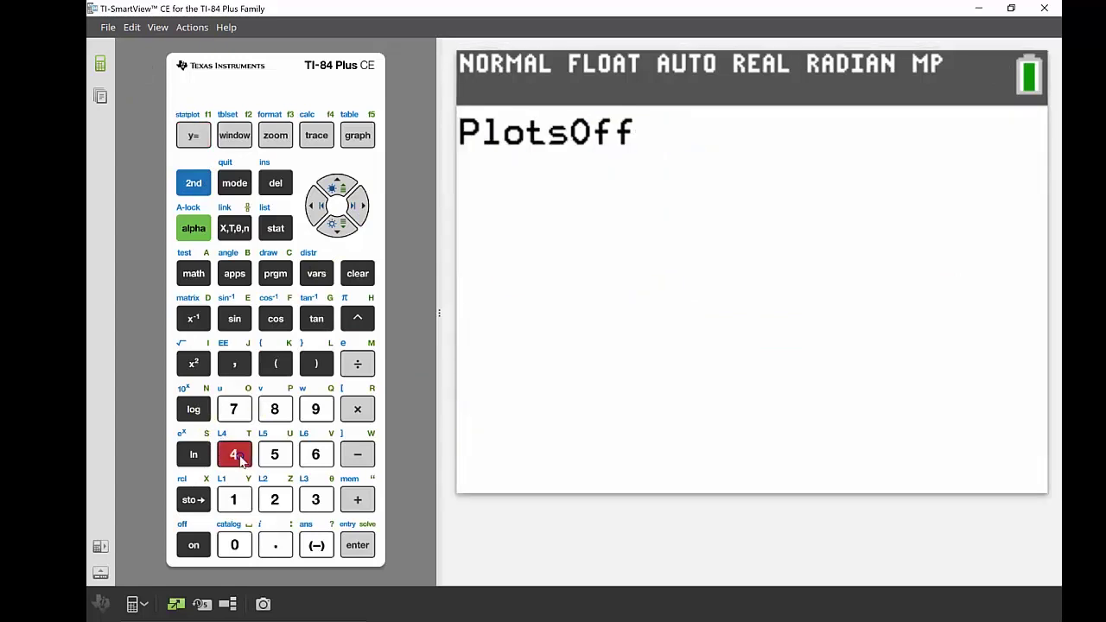
click(369, 546)
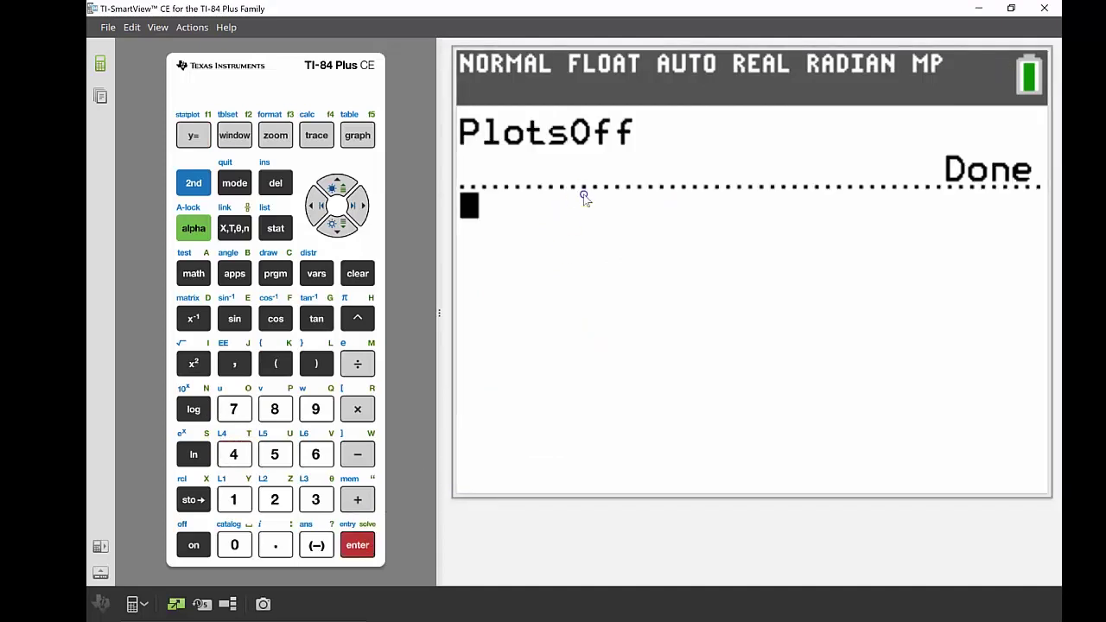
click(358, 136)
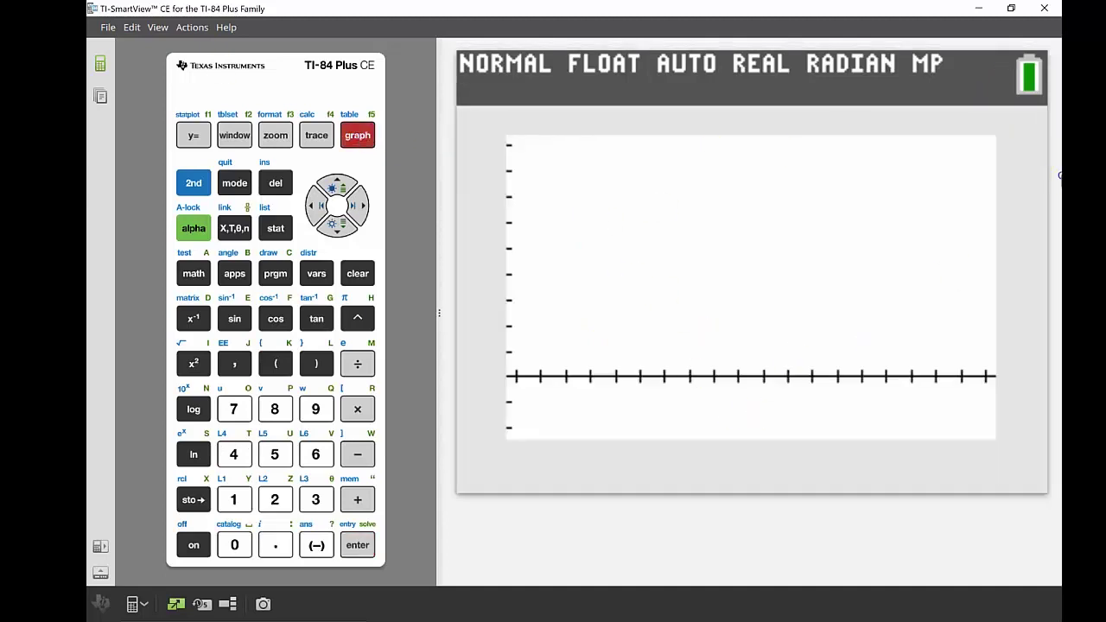